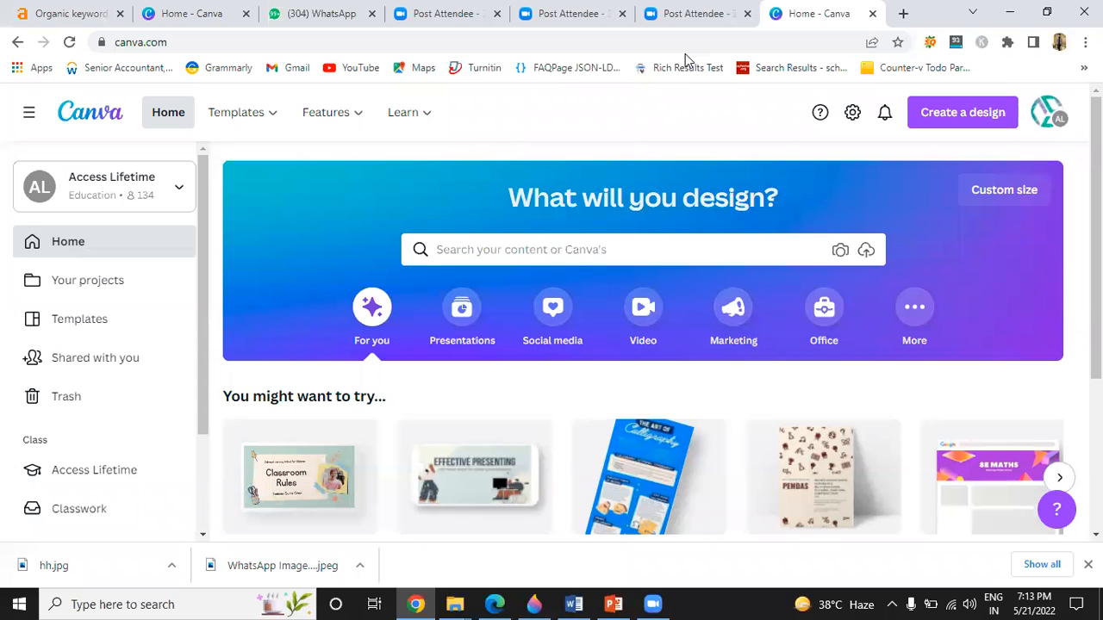
Open the Instagram Stories template collection from the social media template categories.
mouse_move(454, 151)
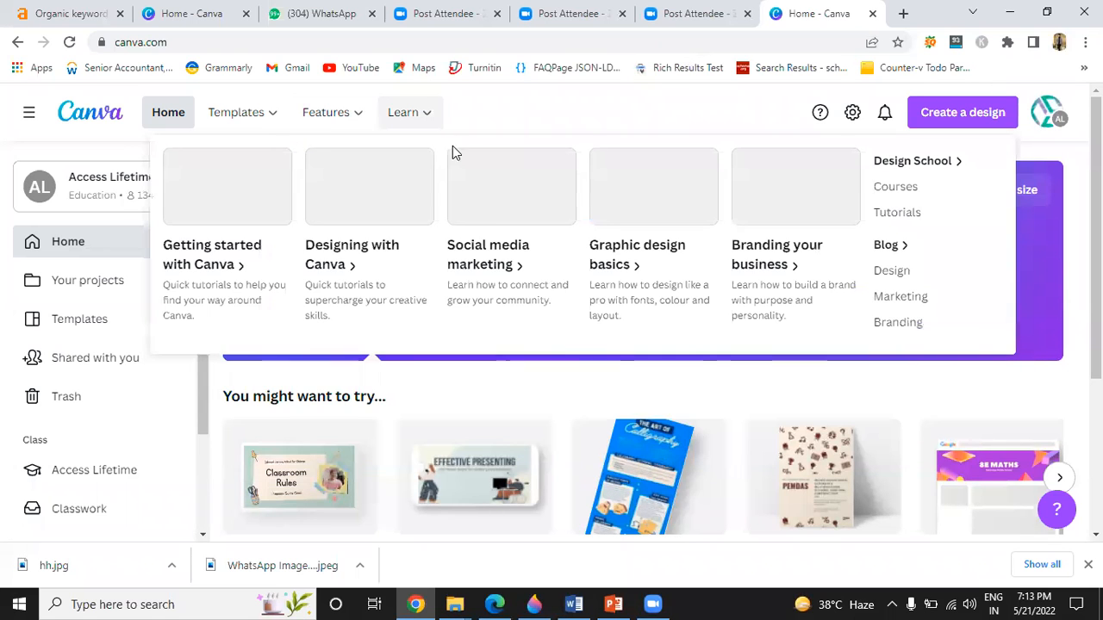
mouse_move(248, 136)
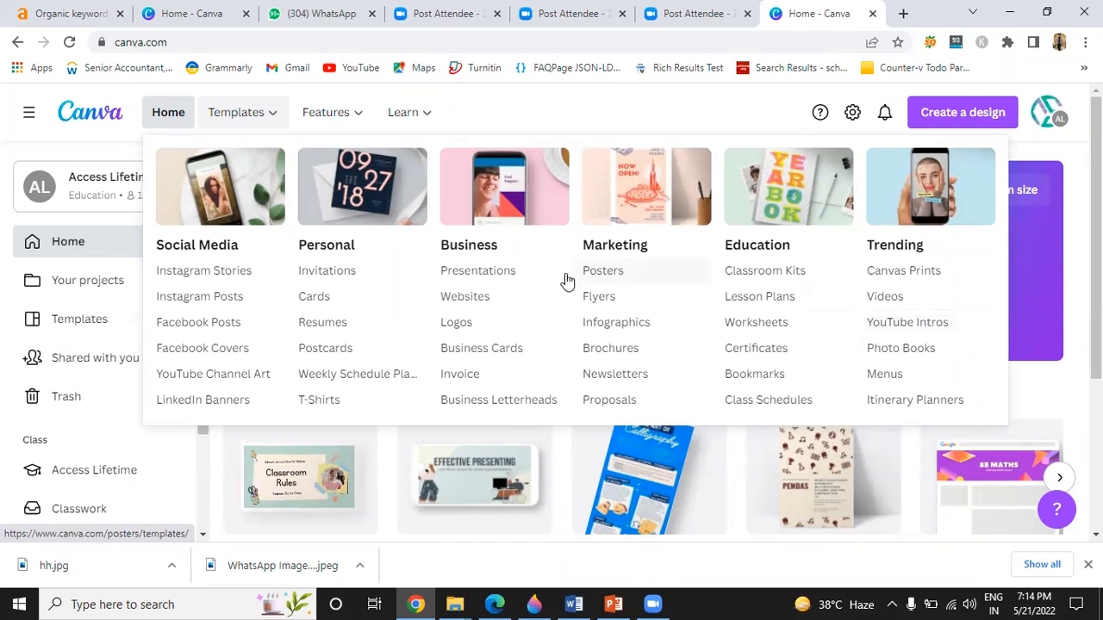
click(231, 284)
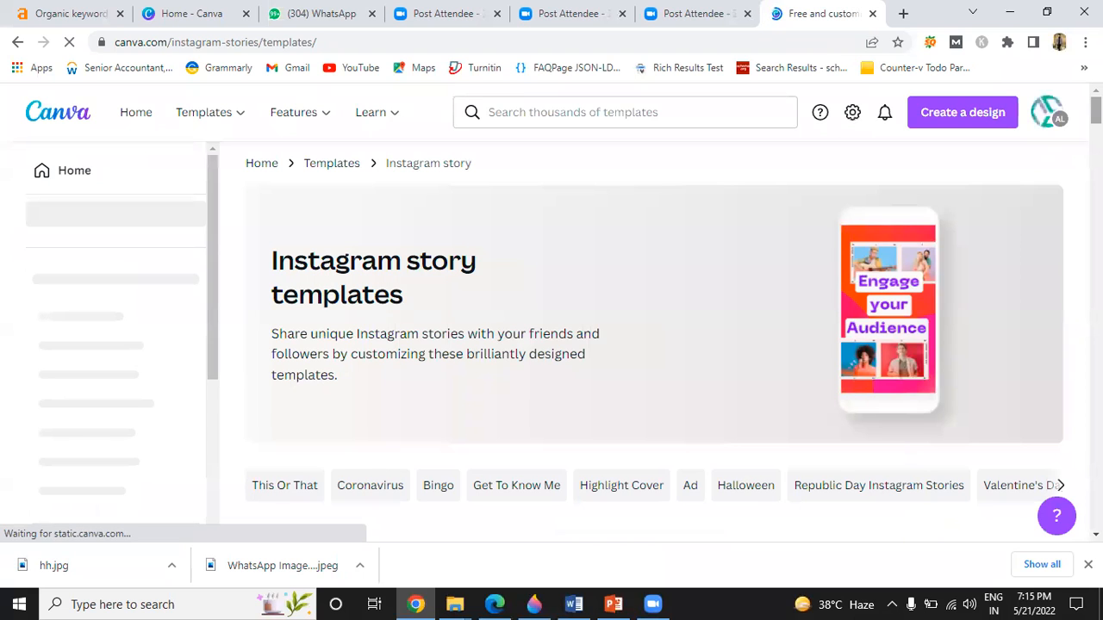
Browse the Instagram Story templates to look for a suitable design to customize.
scroll(653, 341, down, 3)
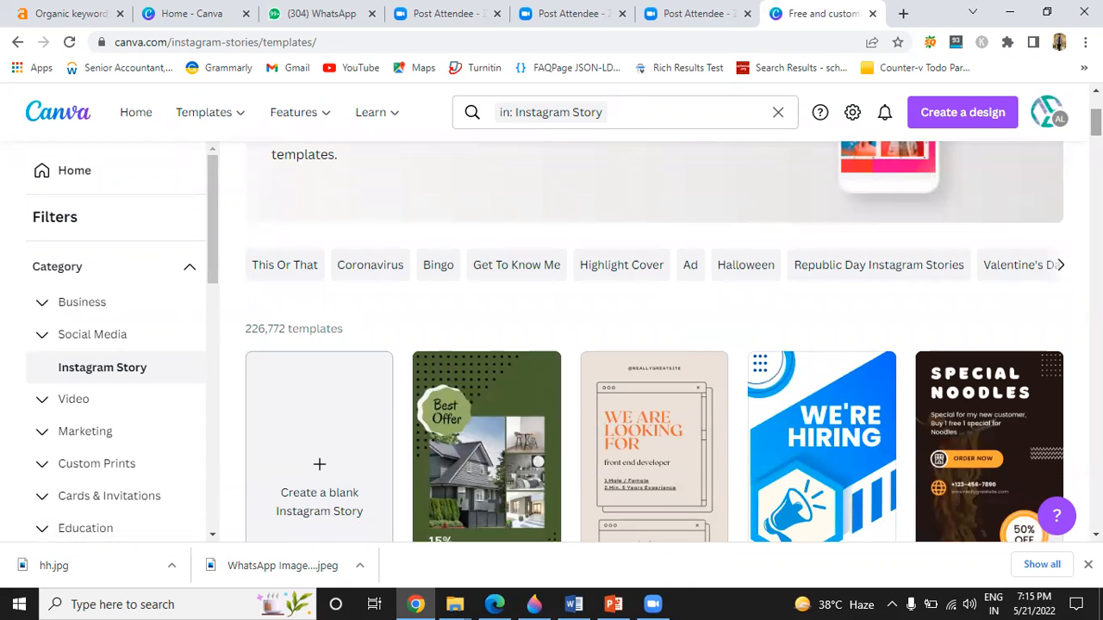
scroll(705, 346, down, 1)
scroll(653, 341, down, 3)
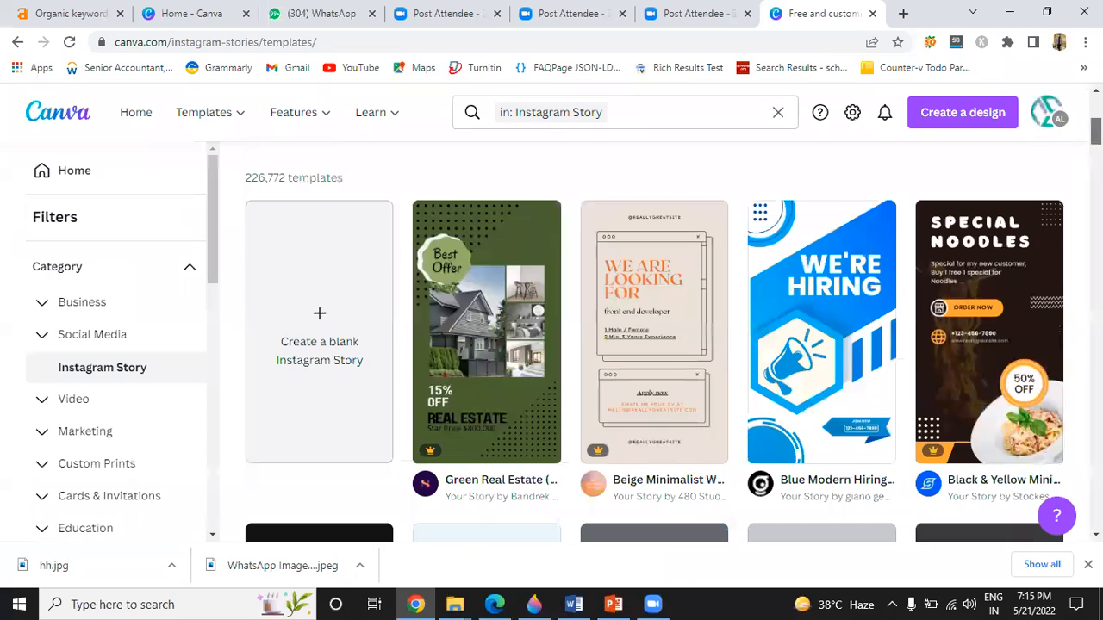
scroll(653, 341, down, 4)
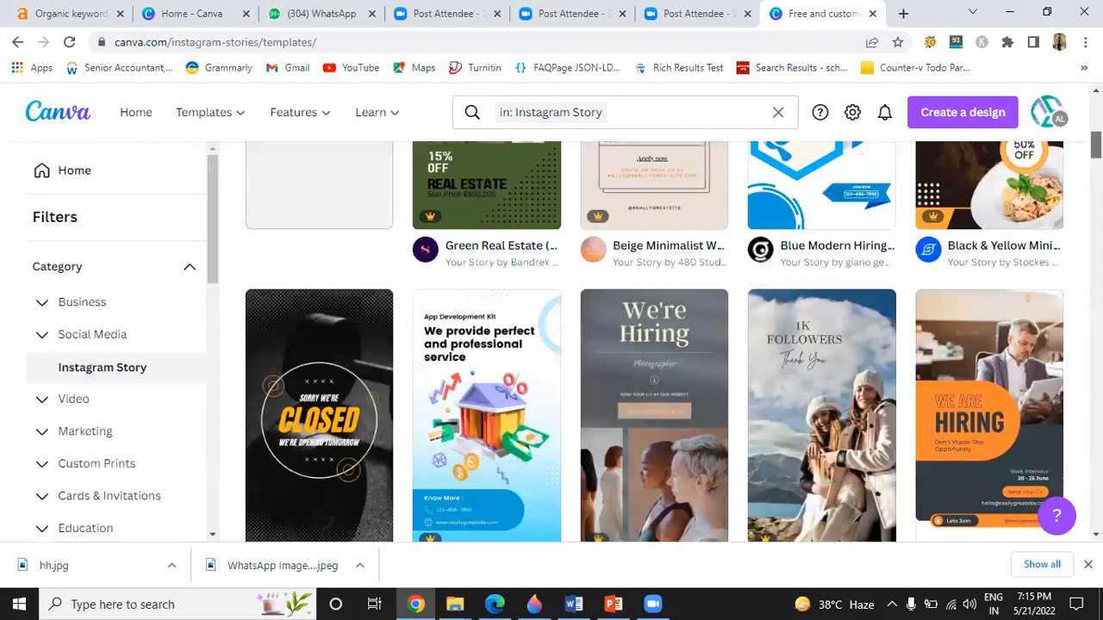
scroll(653, 341, down, 3)
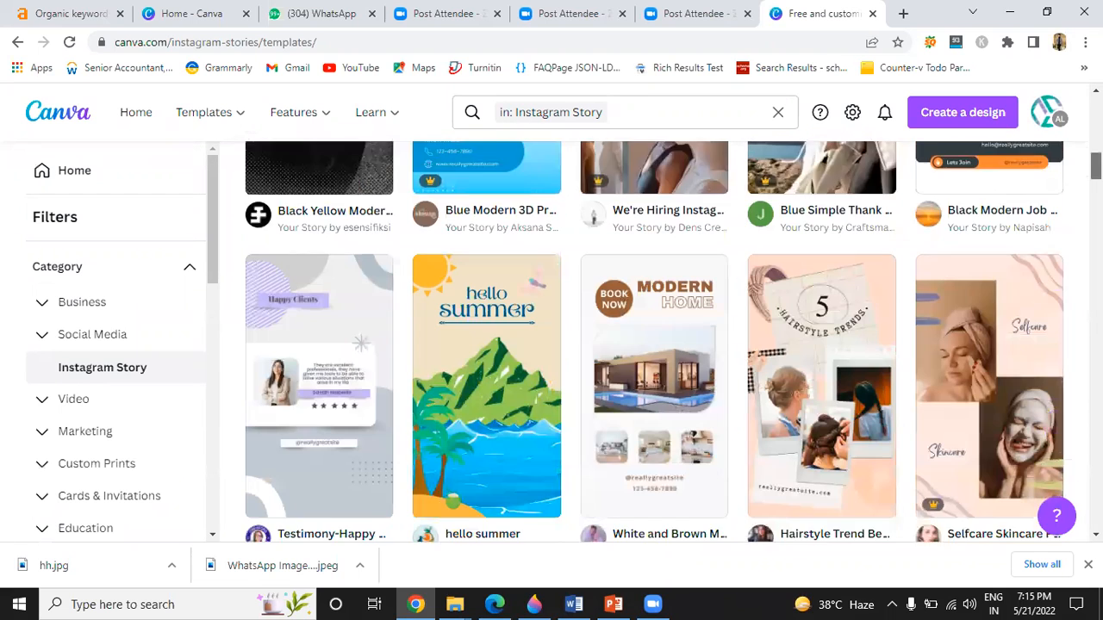
scroll(653, 342, down, 1)
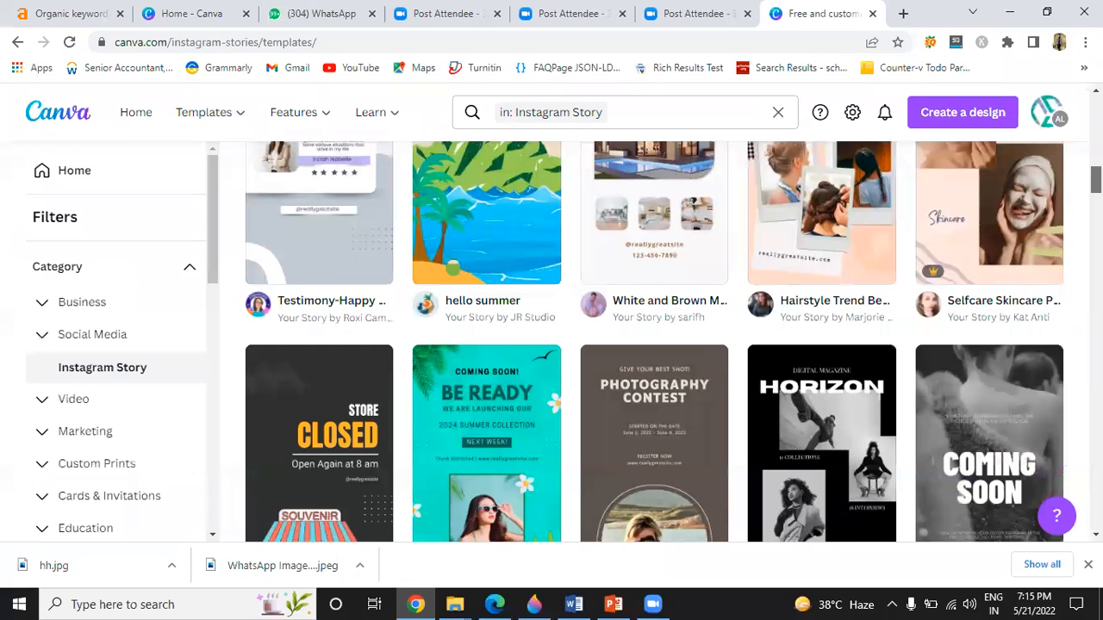
scroll(653, 341, down, 1)
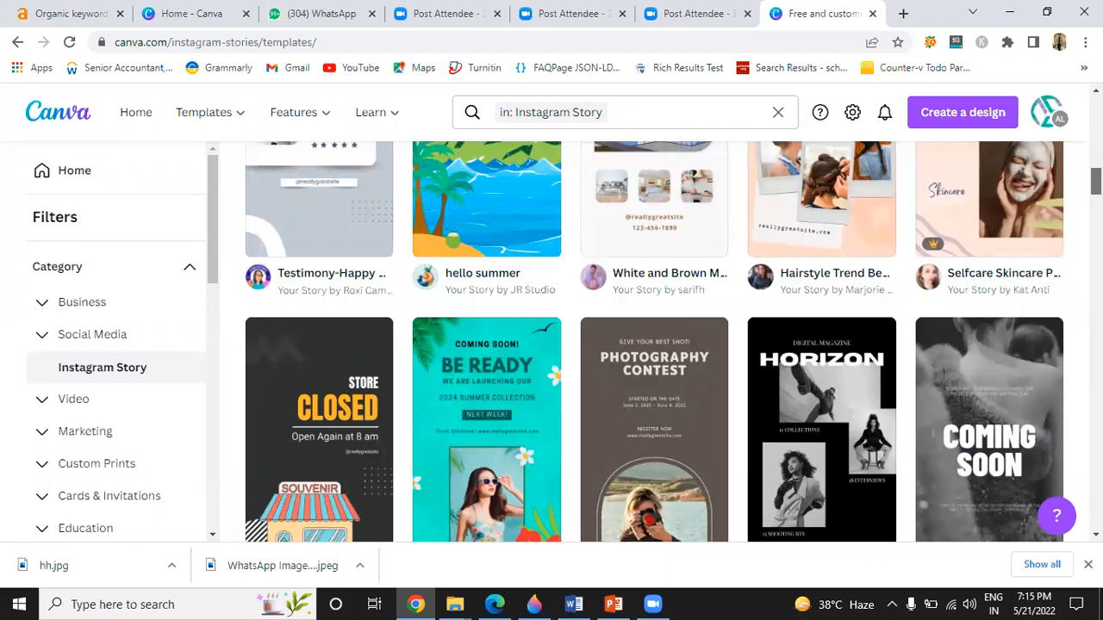
scroll(652, 342, up, 1)
scroll(673, 342, up, 1)
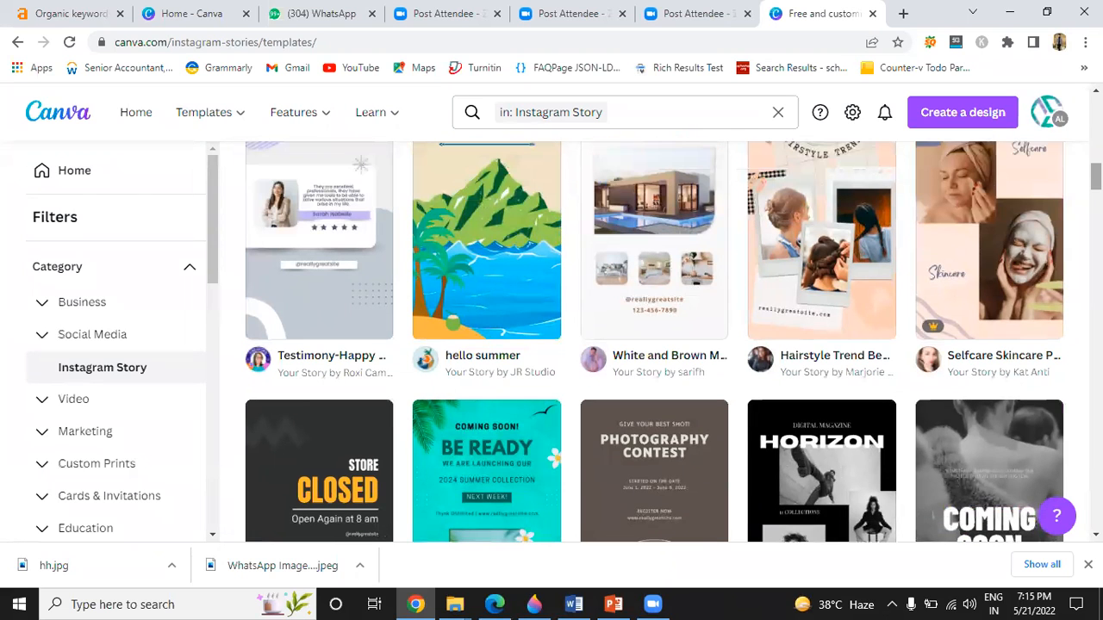
scroll(653, 341, up, 2)
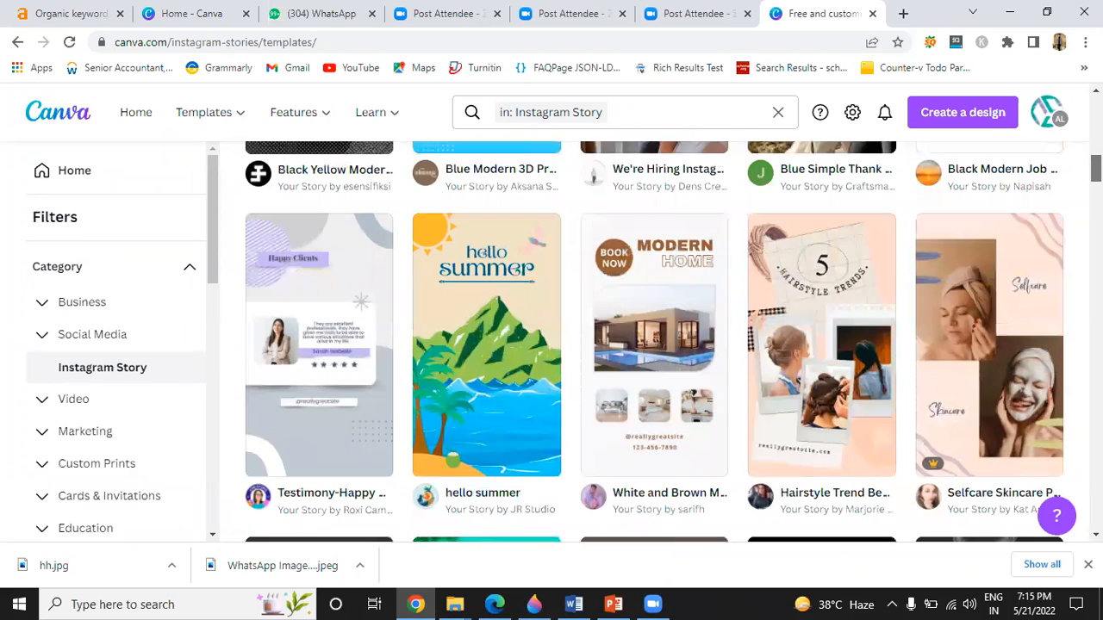
scroll(655, 341, down, 2)
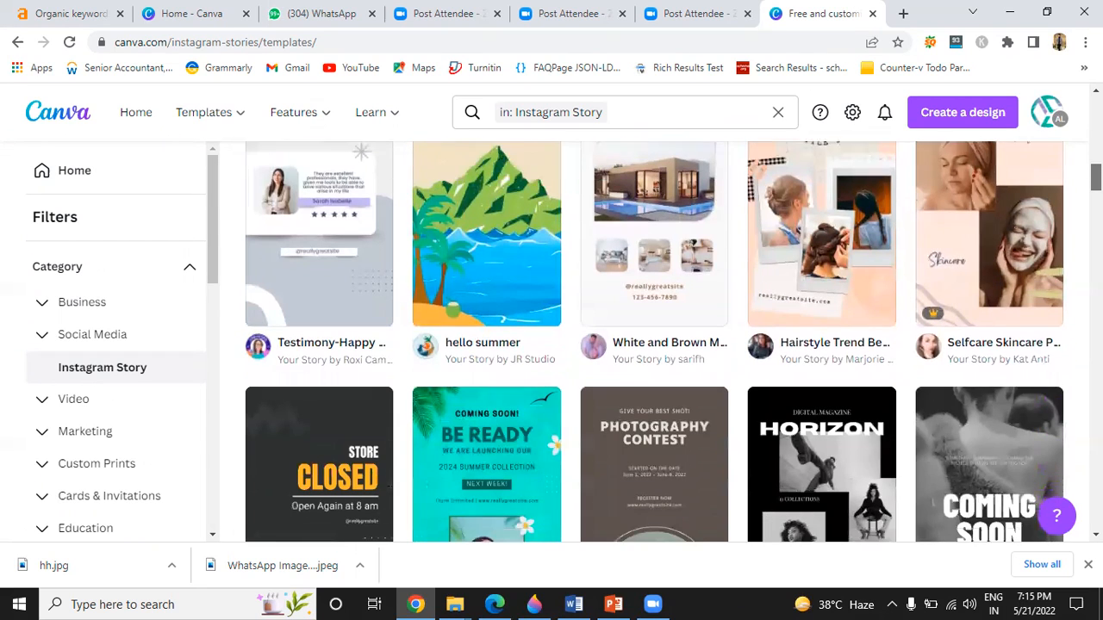
scroll(655, 341, down, 5)
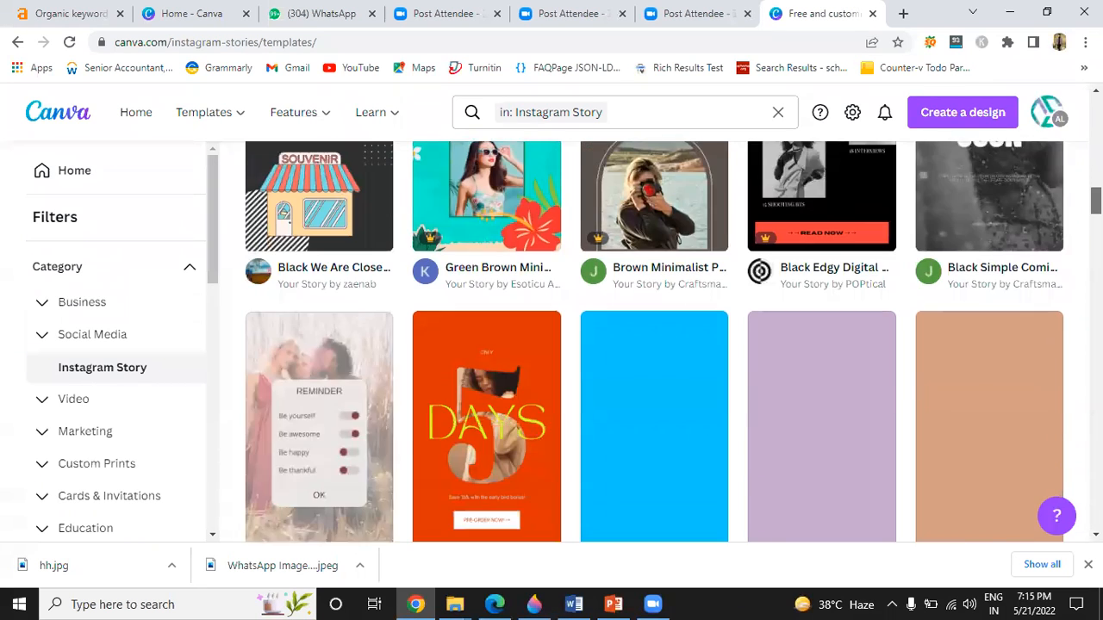
scroll(655, 341, down, 2)
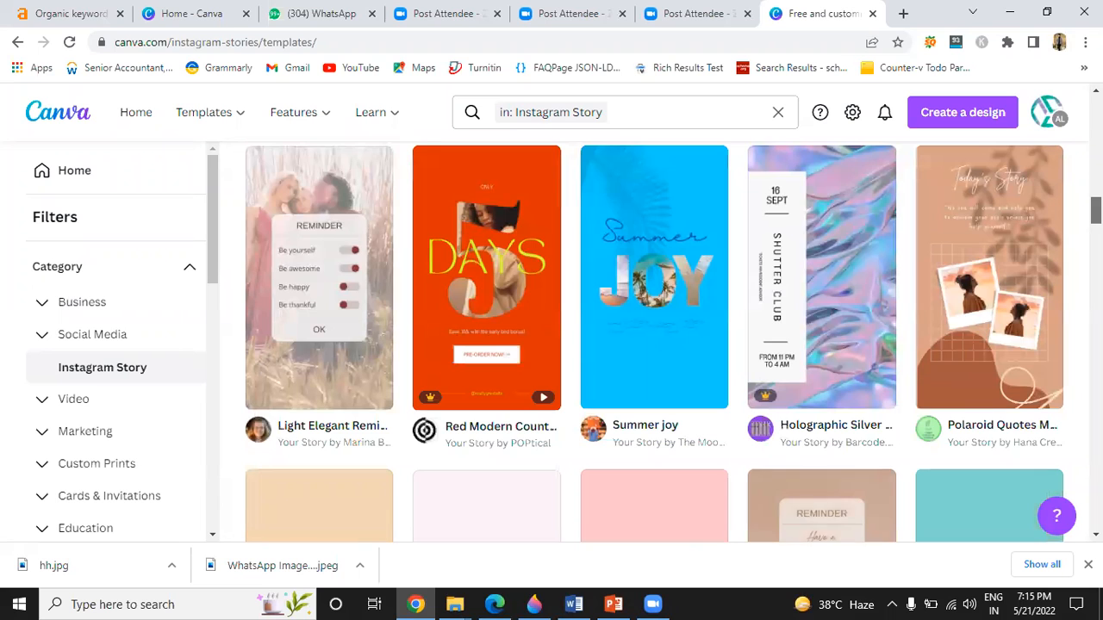
scroll(655, 341, down, 2)
scroll(655, 341, down, 1)
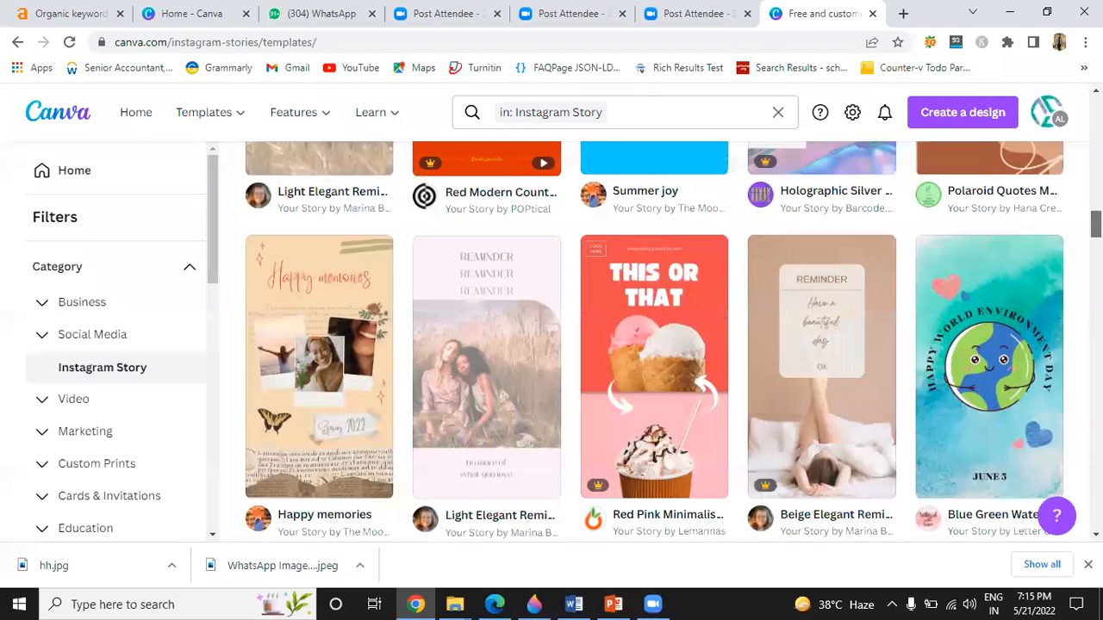
scroll(655, 341, down, 3)
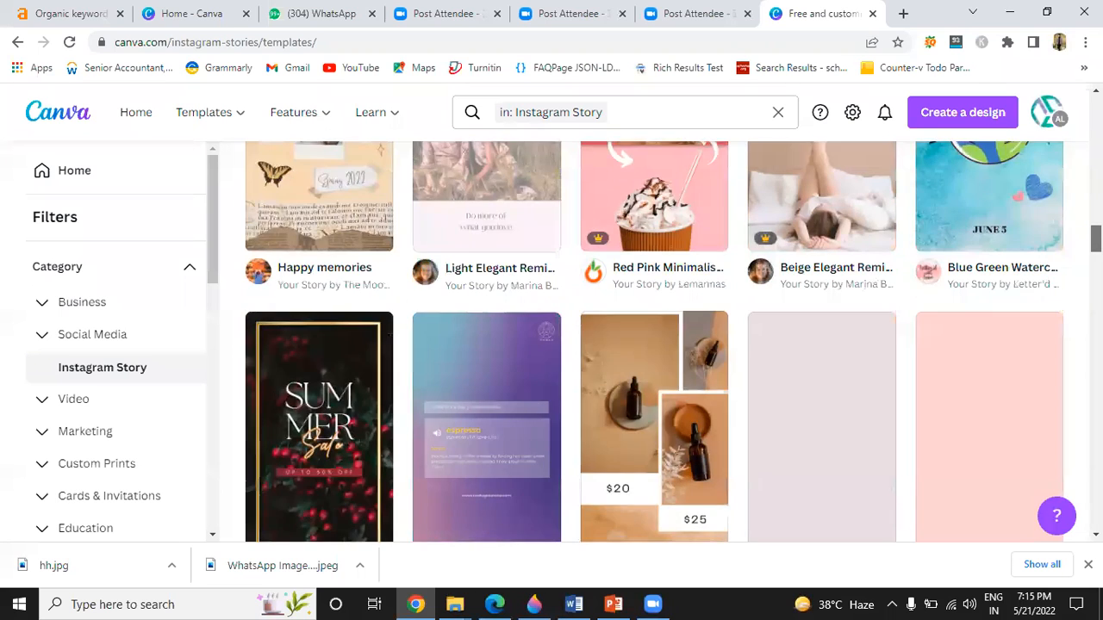
scroll(655, 341, down, 1)
scroll(655, 341, down, 3)
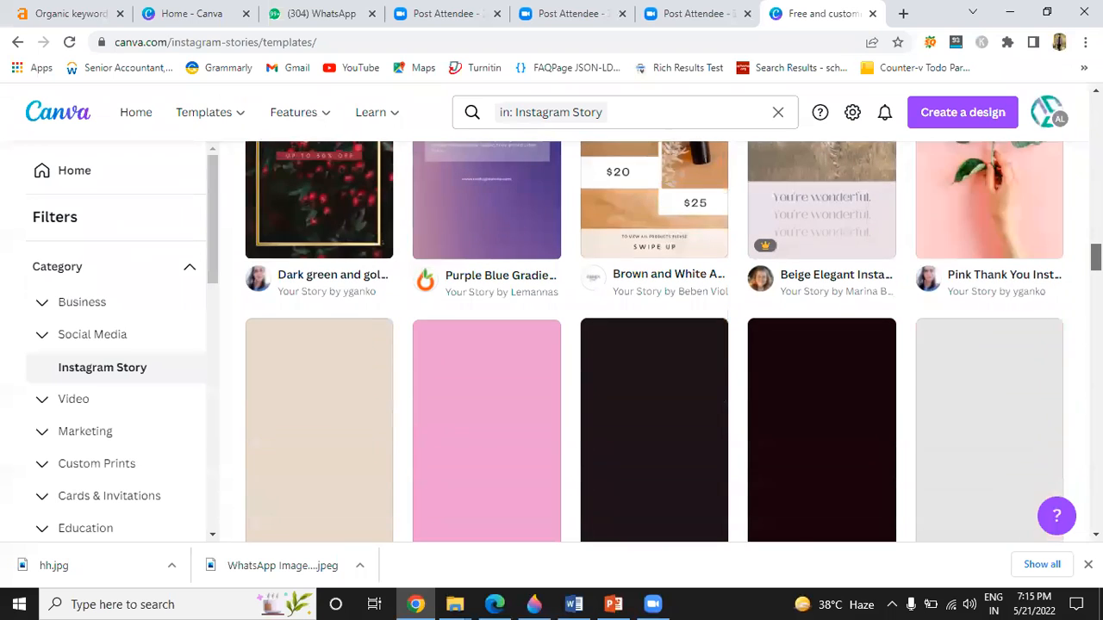
scroll(655, 342, down, 1)
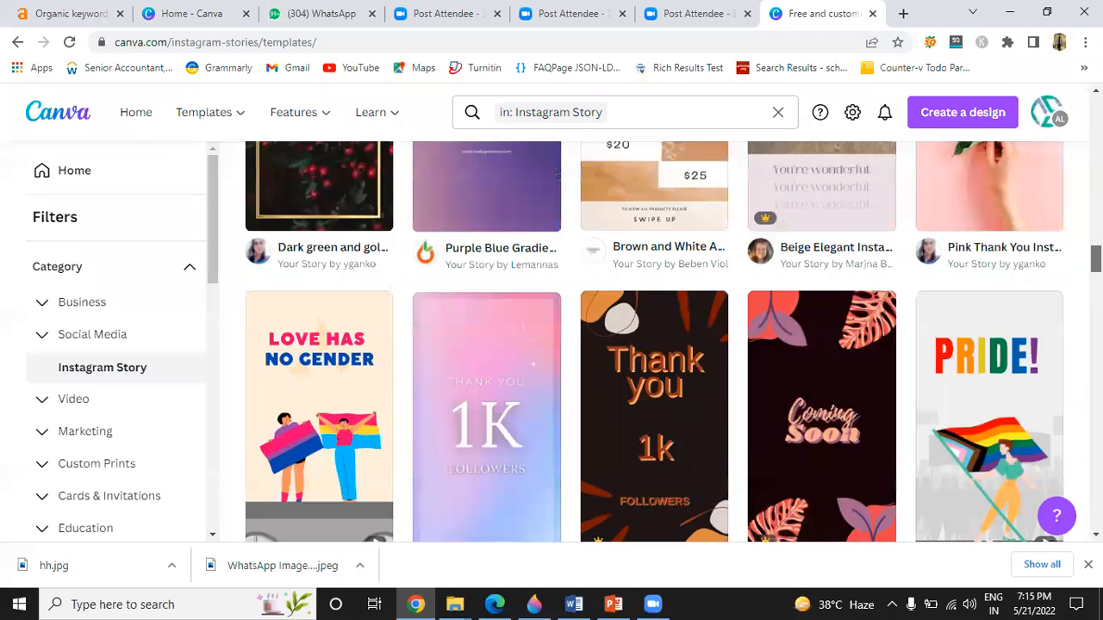
scroll(986, 317, down, 2)
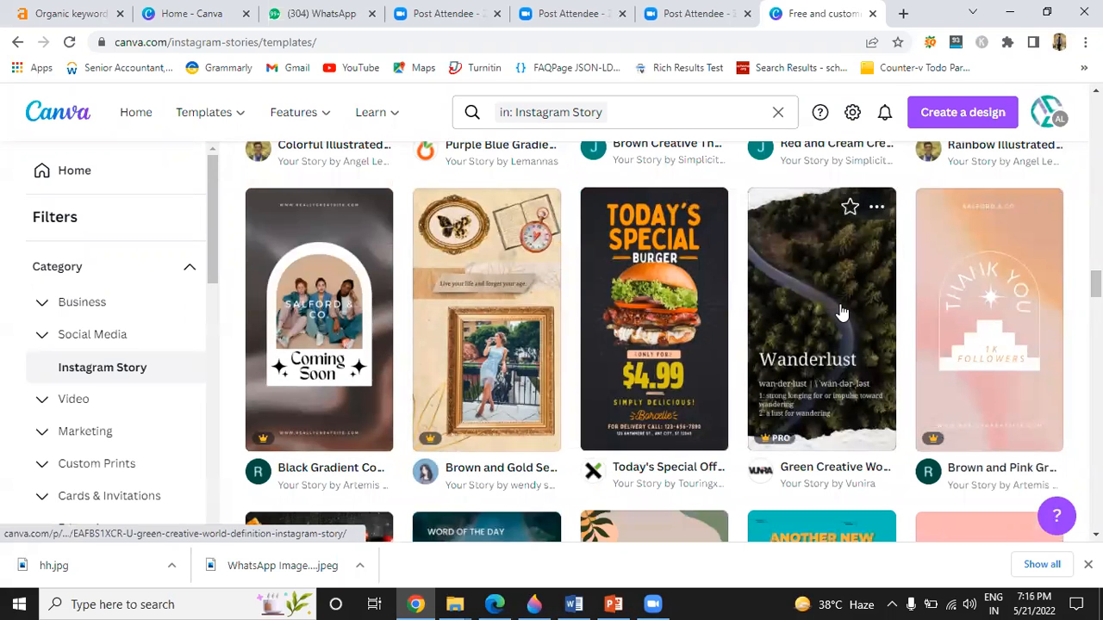
scroll(654, 345, down, 4)
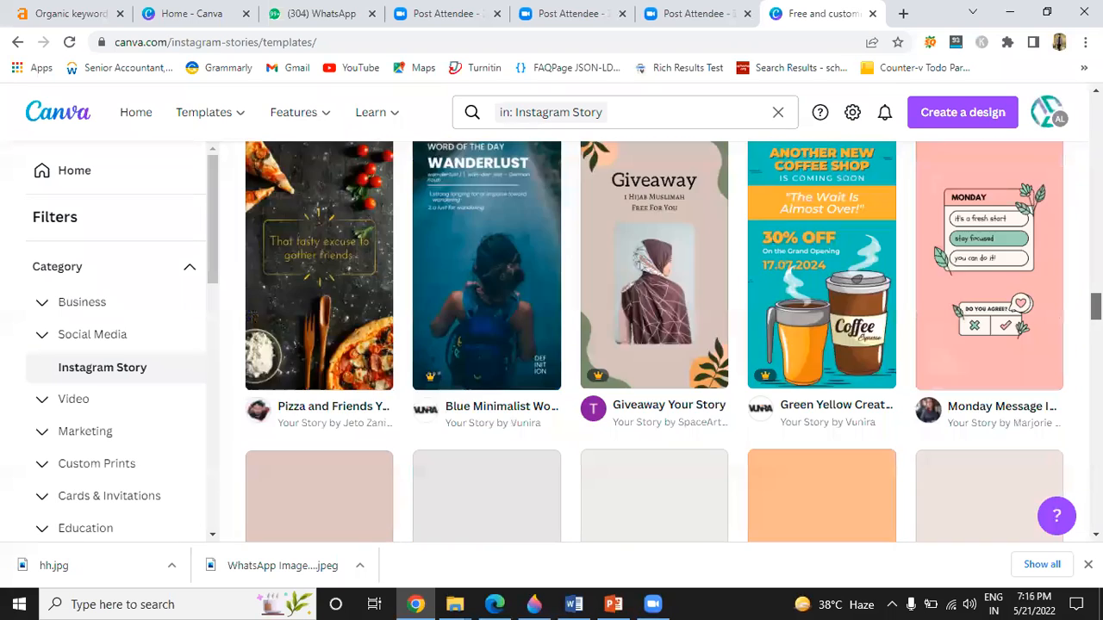
scroll(654, 345, down, 6)
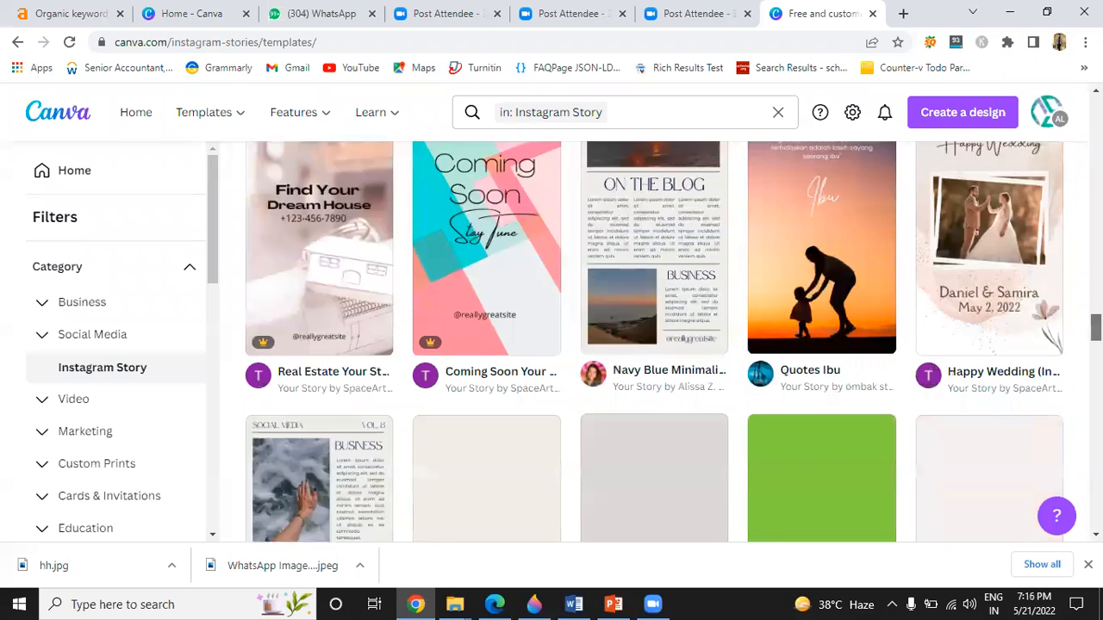
scroll(655, 345, down, 2)
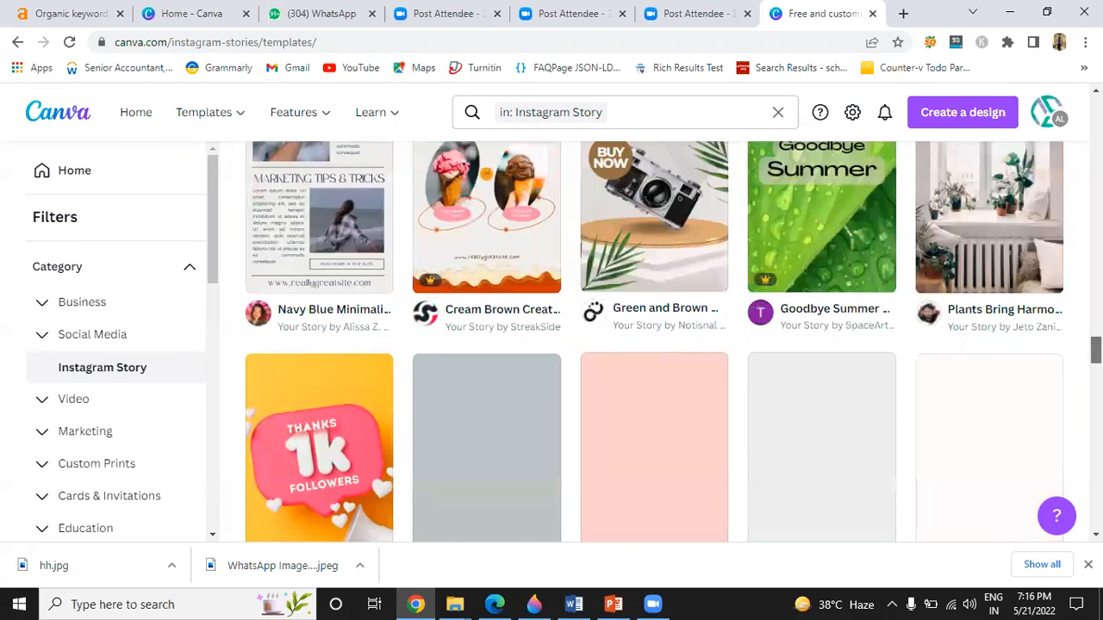
scroll(654, 344, down, 2)
scroll(655, 345, down, 3)
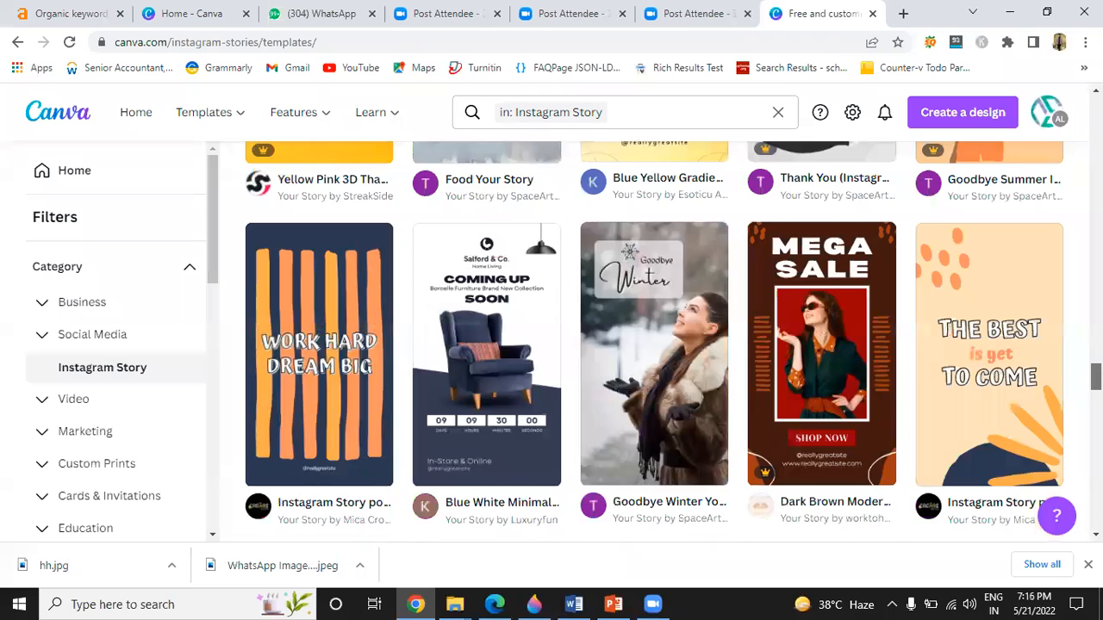
Choose the Dark Brown Modern Mega Sale Instagram Story template and open it for customizing.
scroll(802, 337, down, 1)
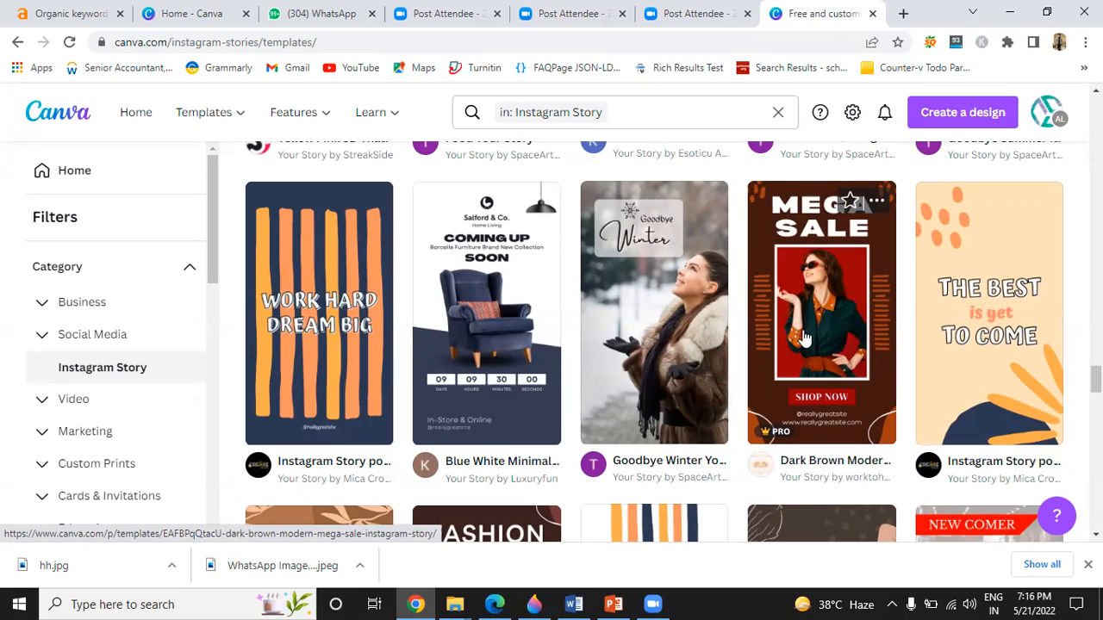
click(787, 317)
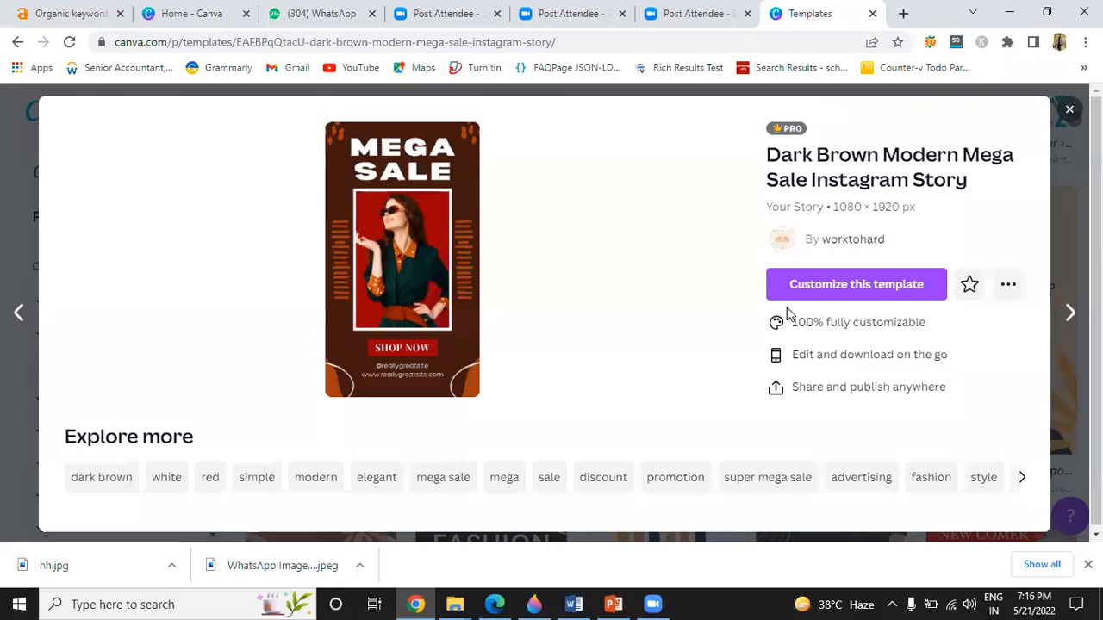
click(856, 286)
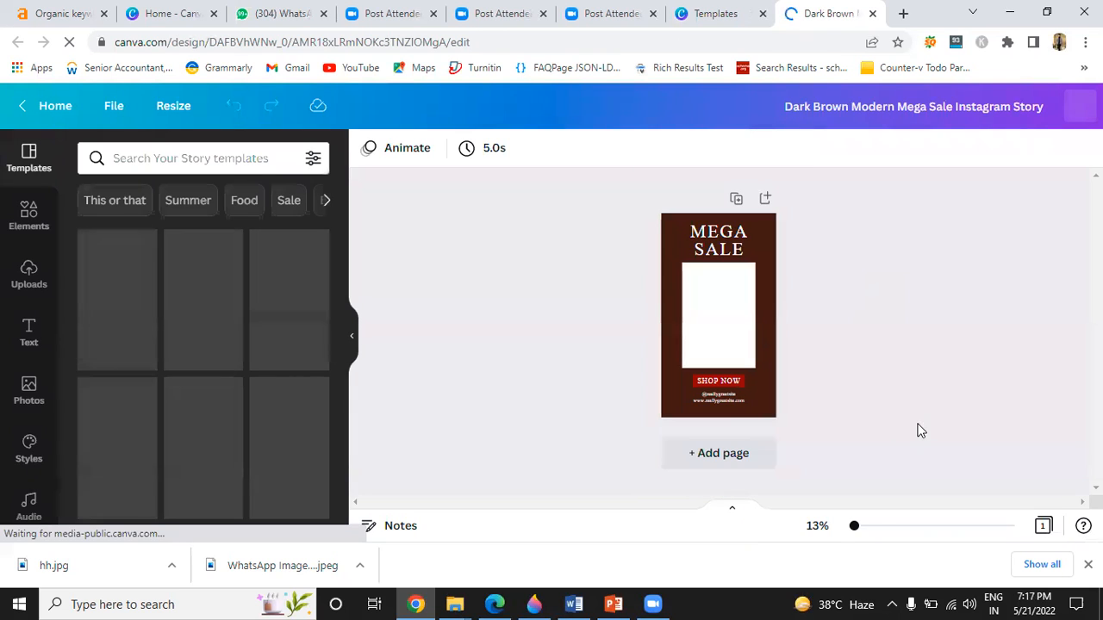
Replace the "MEGA SALE" heading text above the photo with "MODERN".
drag(854, 524, 862, 525)
scroll(851, 519, down, 5)
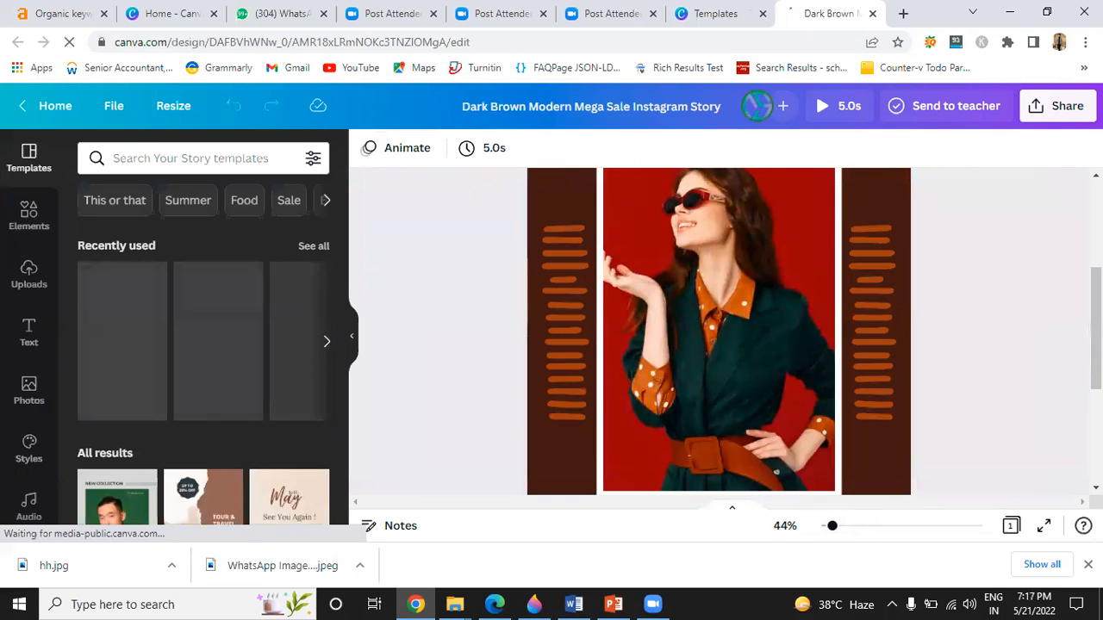
scroll(922, 318, up, 3)
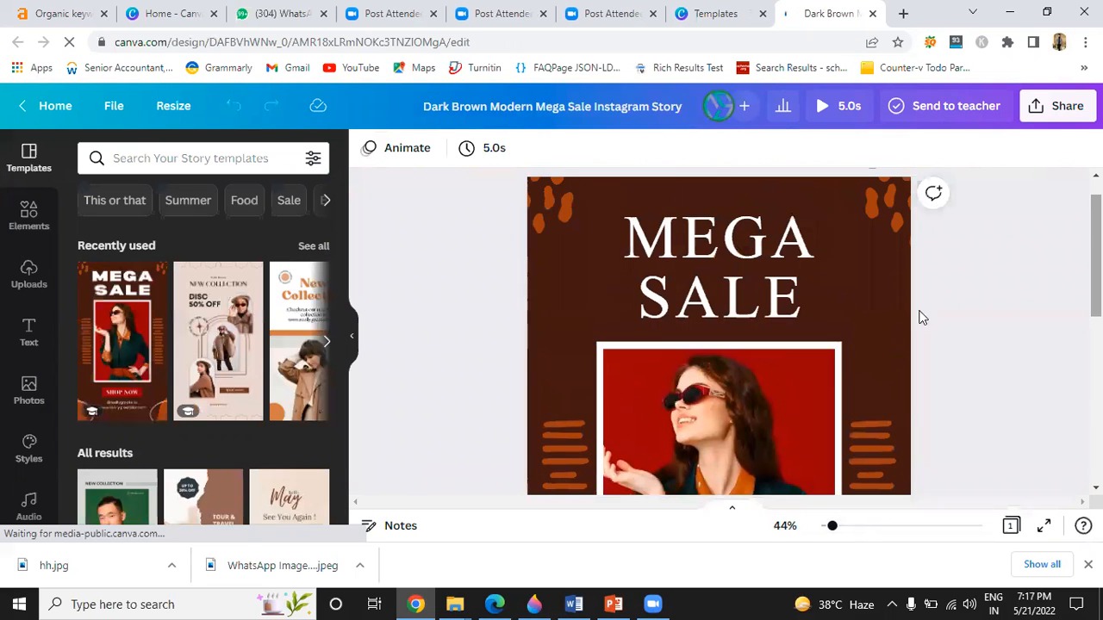
double_click(804, 300)
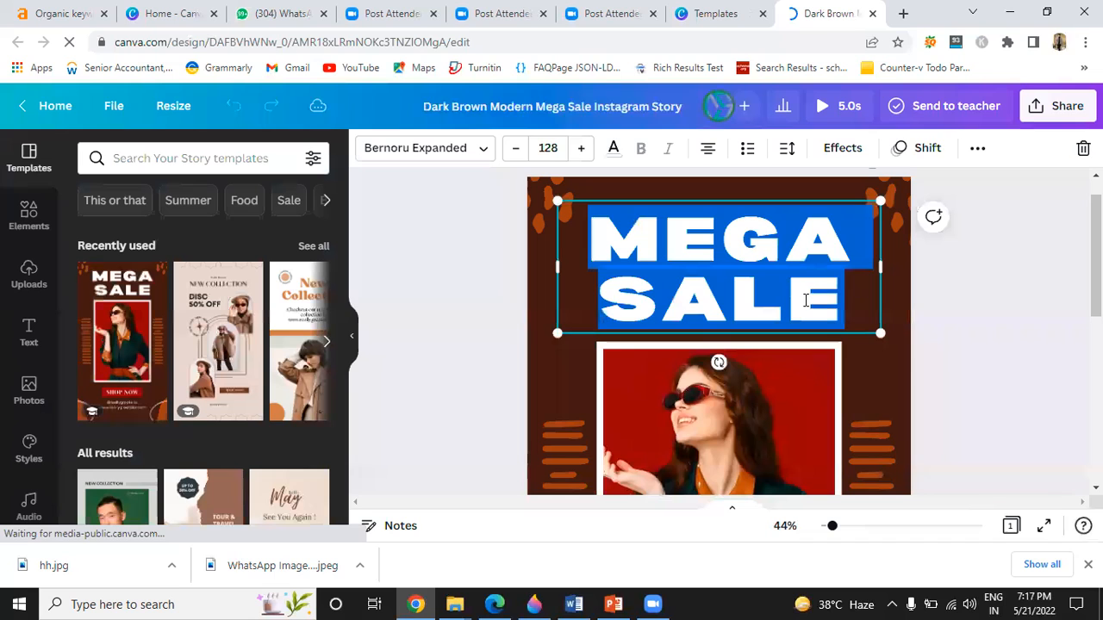
click(806, 299)
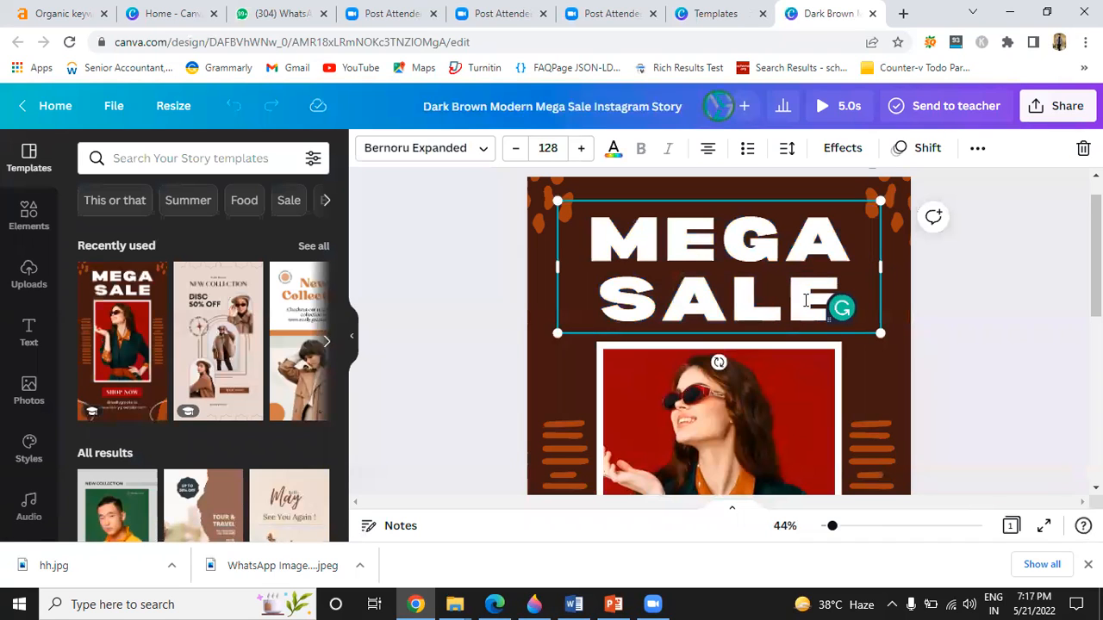
key(ctrl+a)
key(BackSpace)
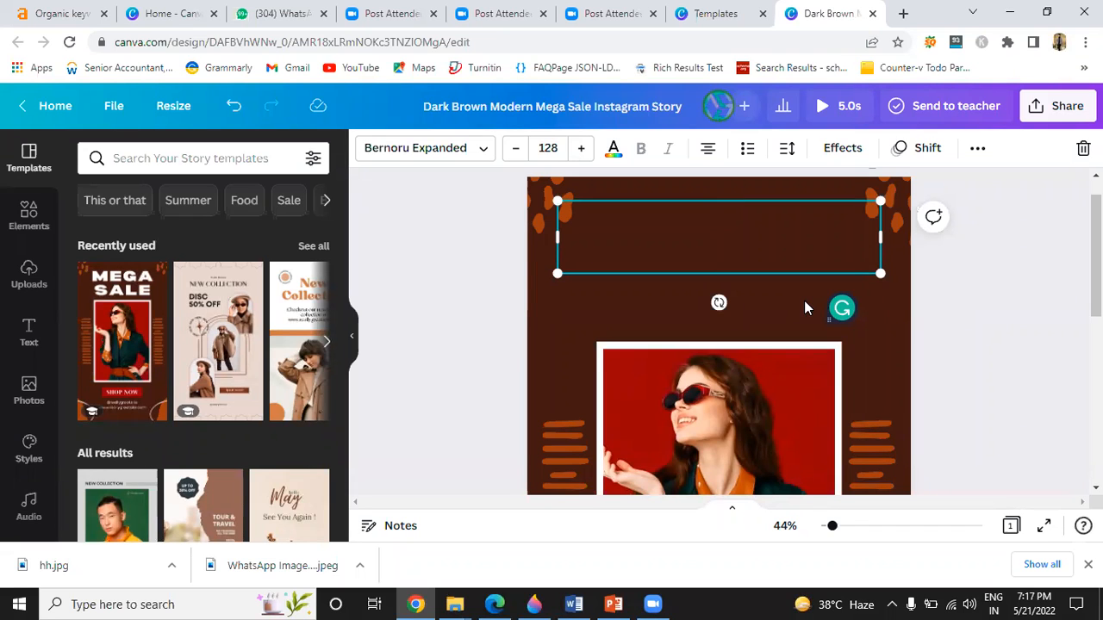
text(MODERN)
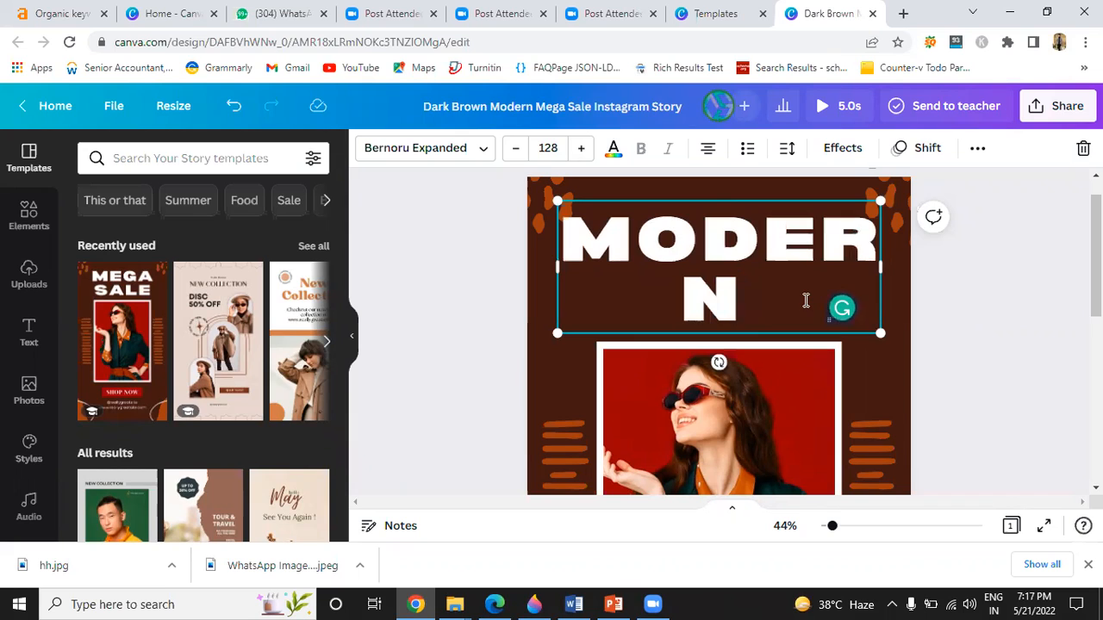
Reduce the font size of the whole "MODERN" heading to 107 so it fits on one line.
key(ctrl+a)
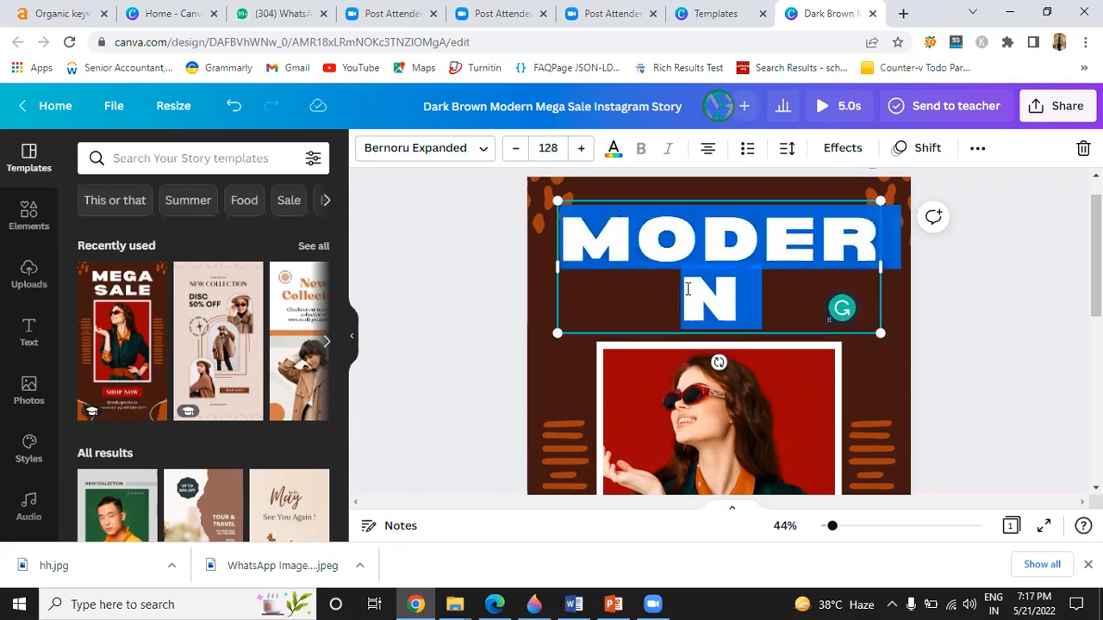
double_click(513, 150)
click(513, 156)
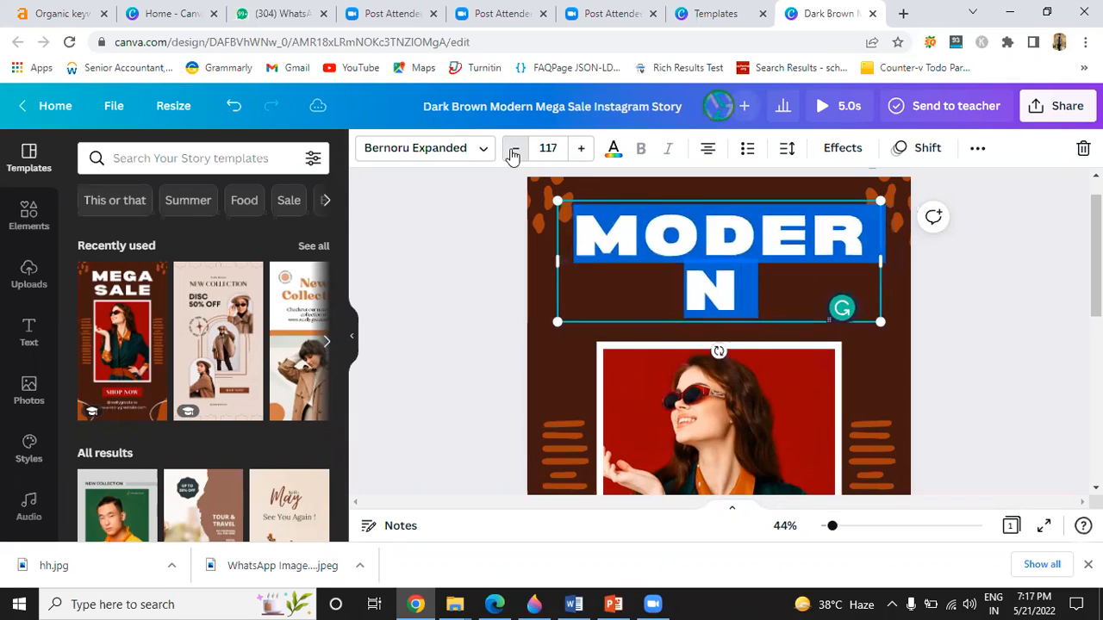
click(513, 153)
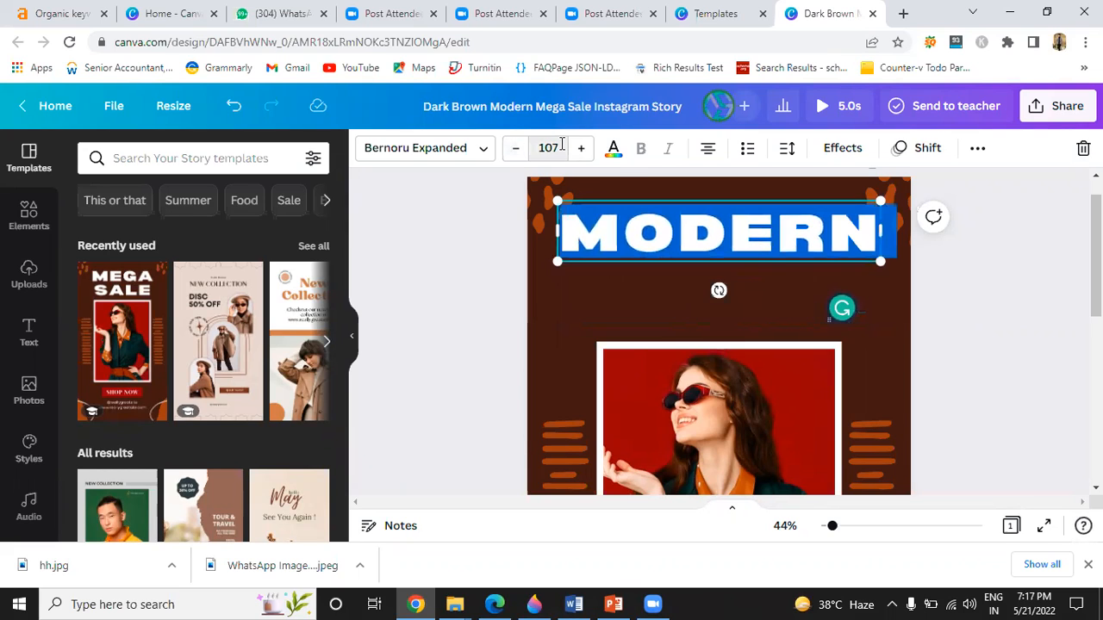
Set the font size of the "MODERN" heading to 70.
click(561, 145)
key(BackSpace)
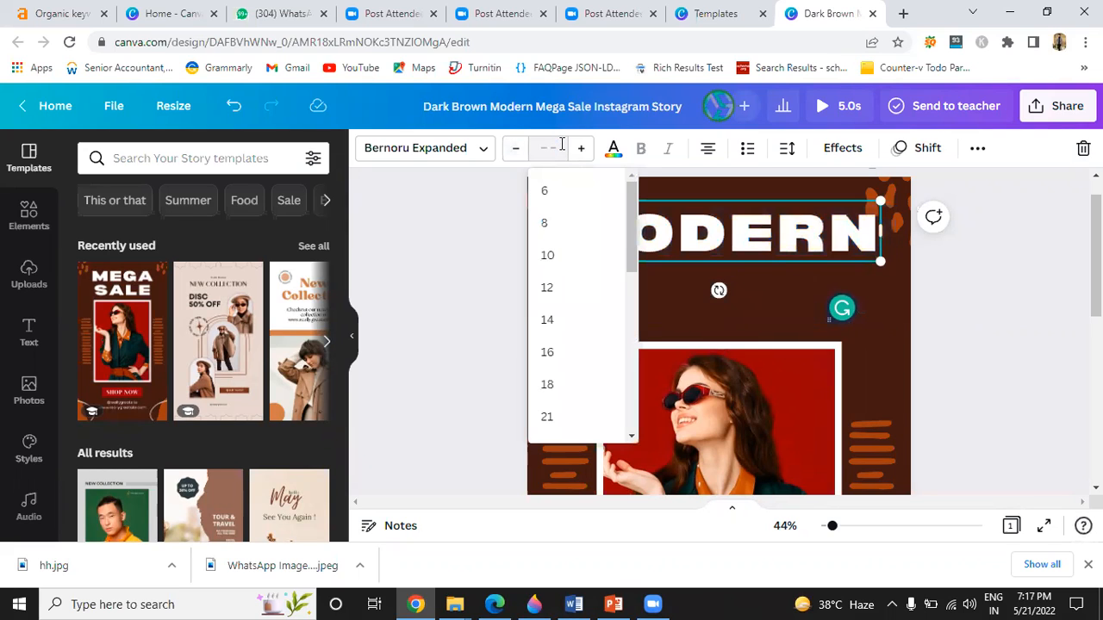
key(Return)
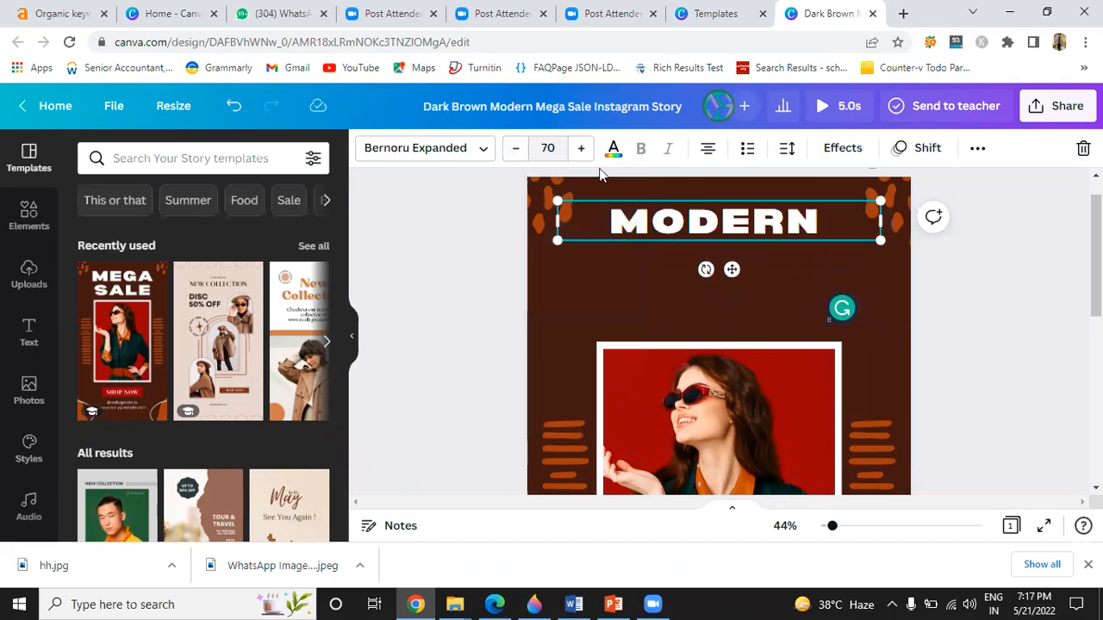
Add "MEGA SALE" as a second line under "MODERN" and shift the heading slightly down, closer to the photo.
click(820, 214)
key(Return)
text(MEGA )
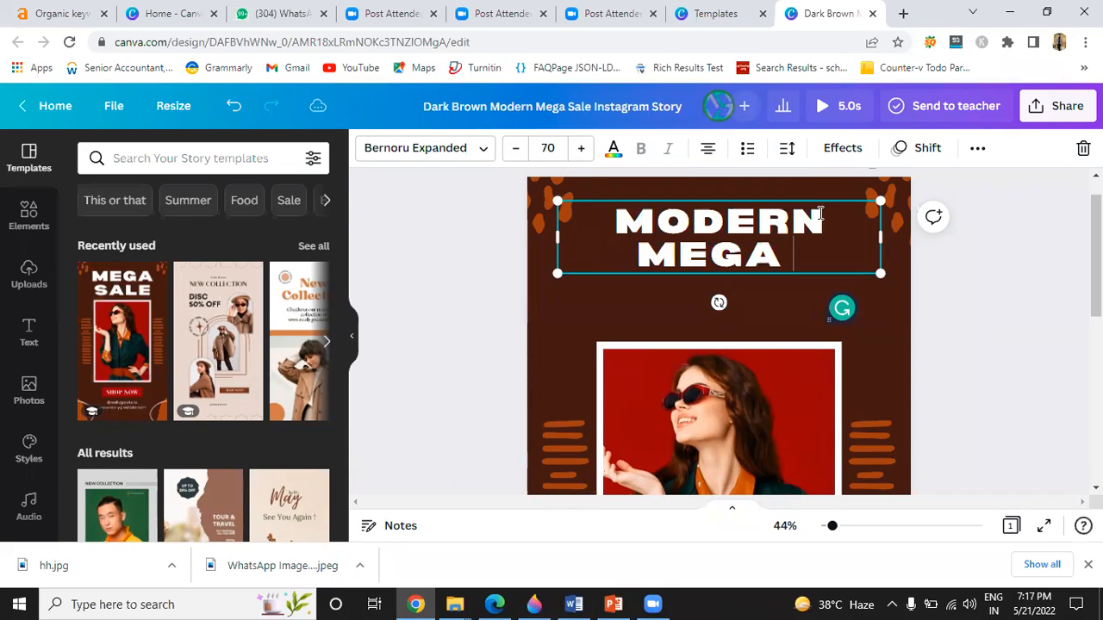
text(SALE)
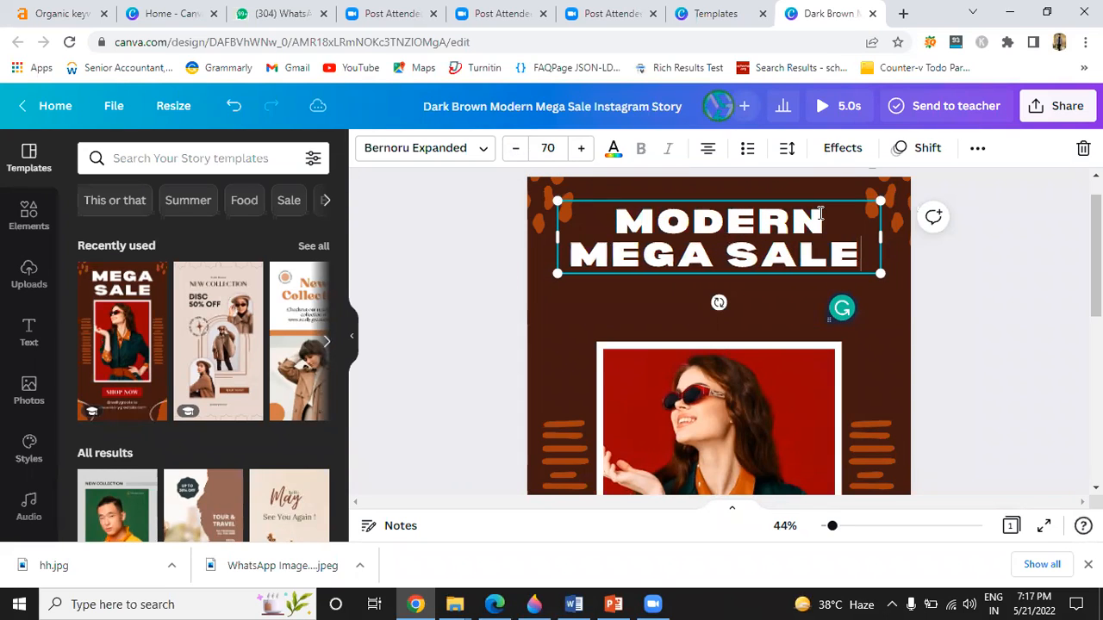
drag(758, 199, 756, 224)
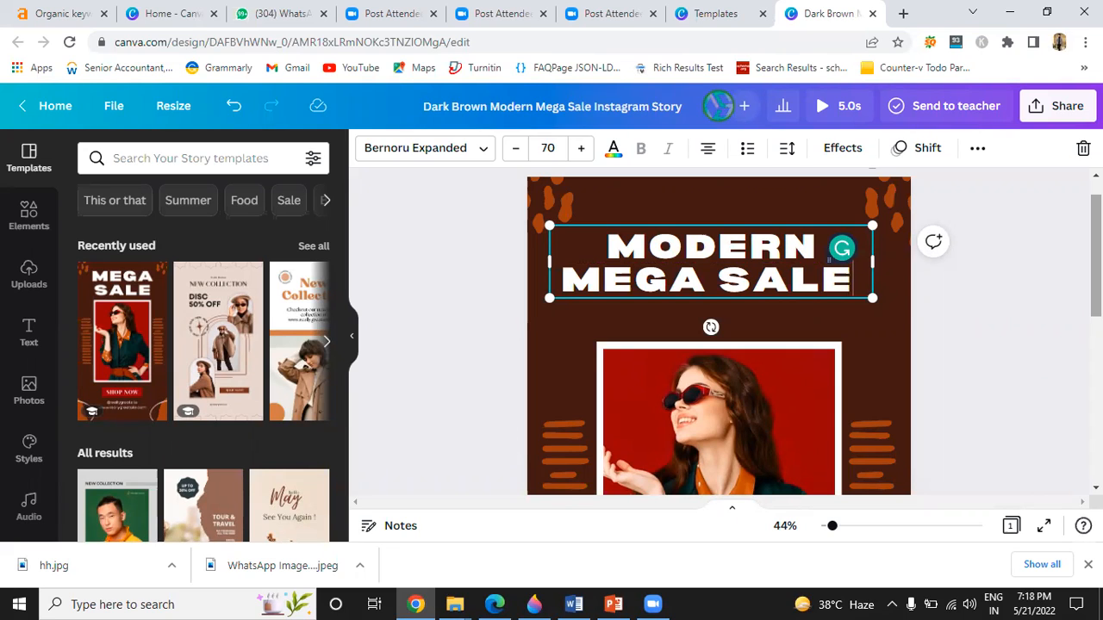
Look through the text colors and the font list for the whole "MODERN MEGA SALE" heading without applying any.
triple_click(794, 270)
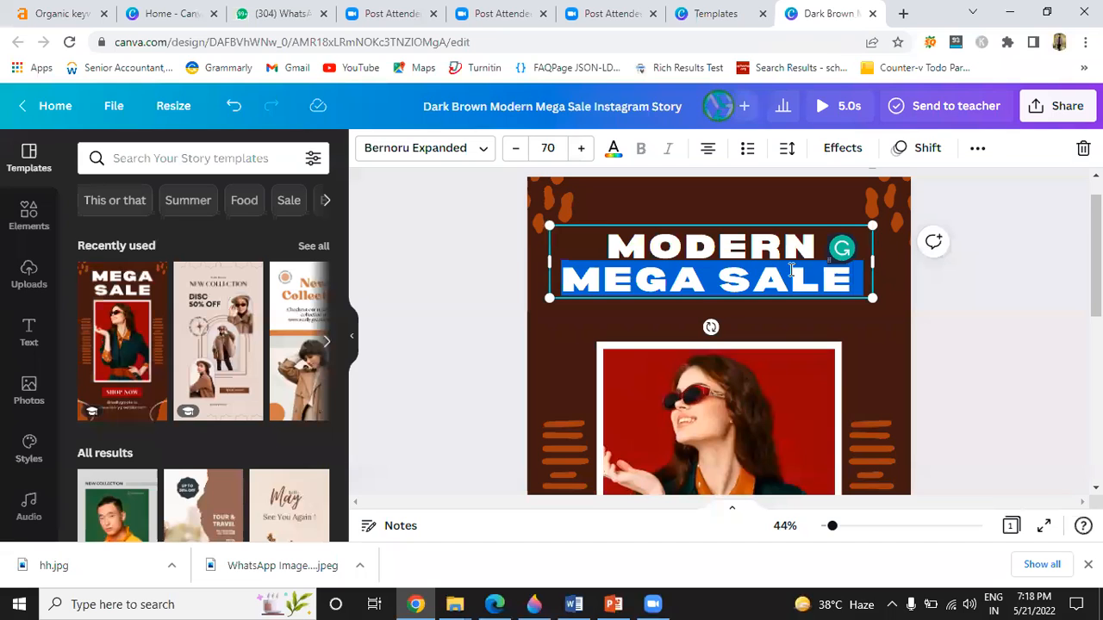
key(ctrl+a)
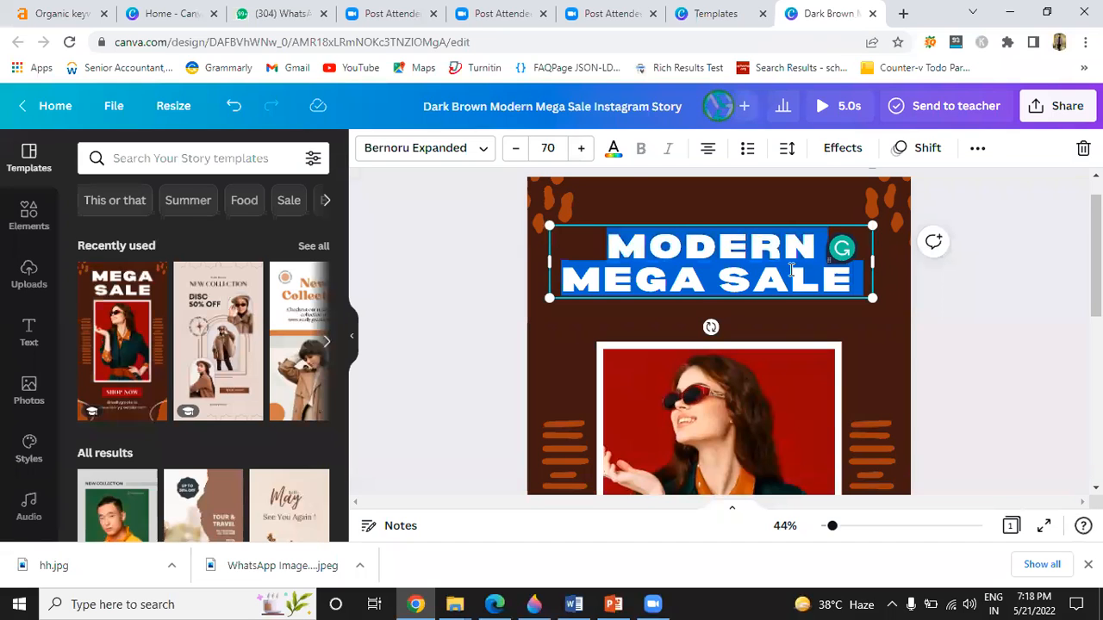
click(613, 149)
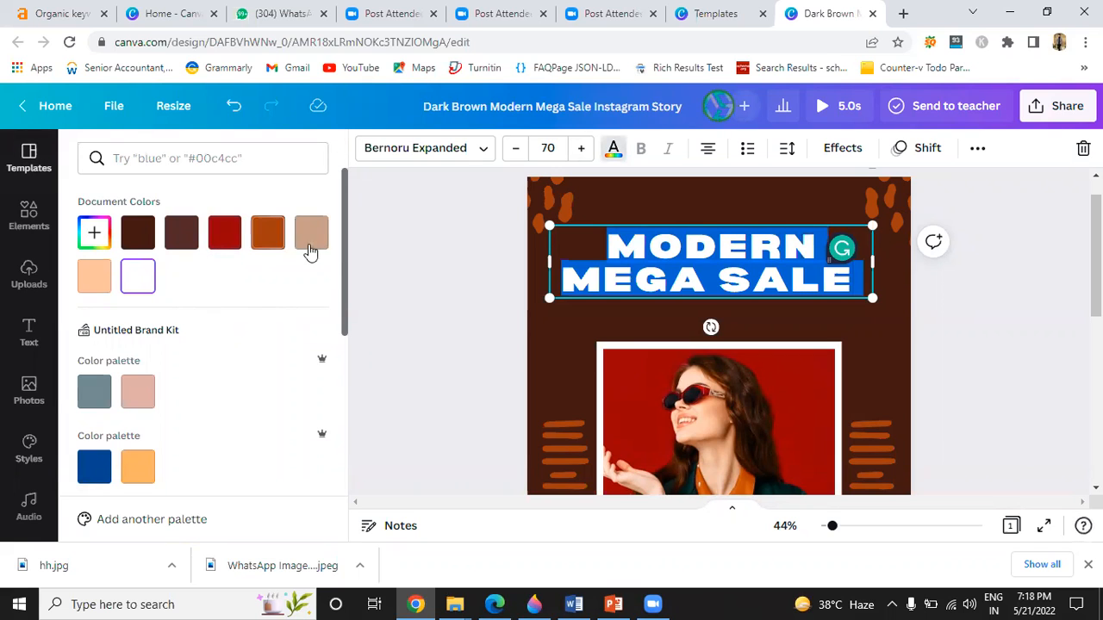
click(649, 257)
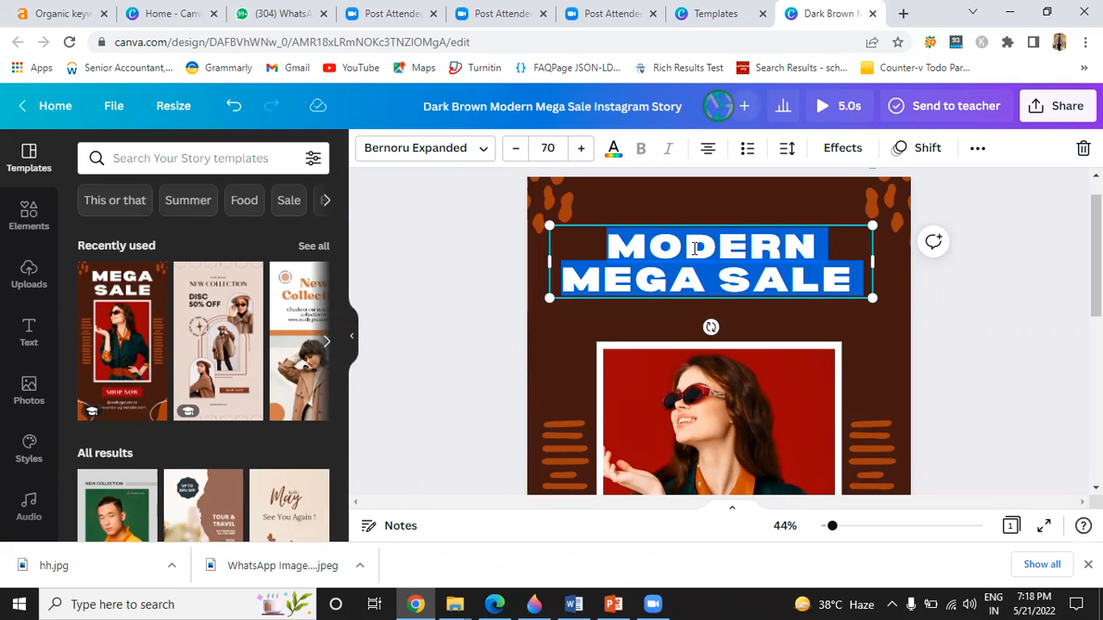
click(446, 162)
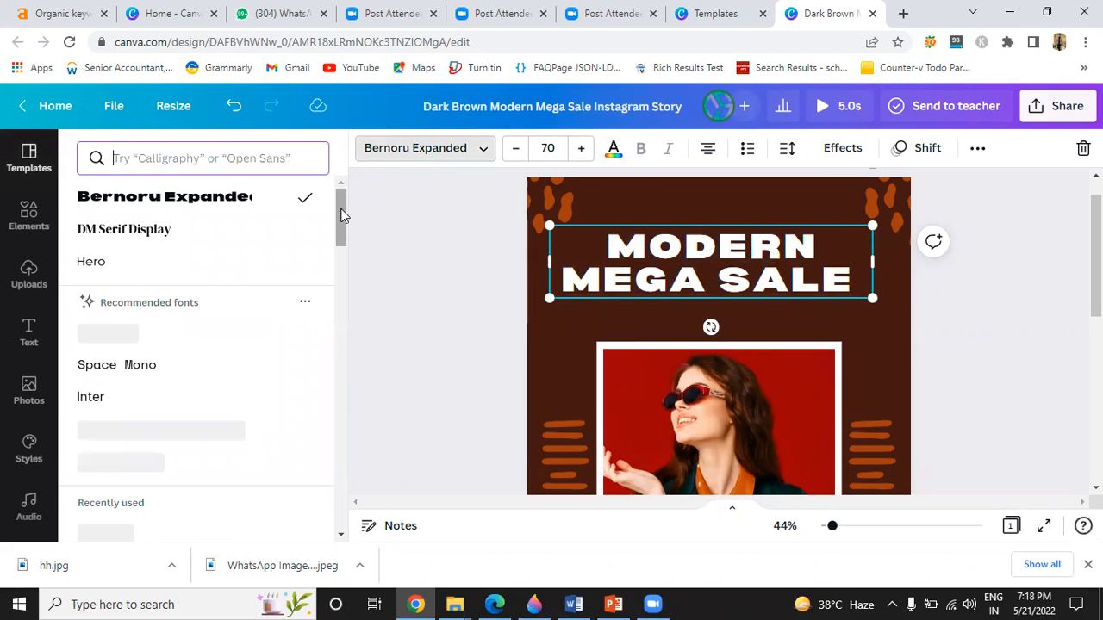
drag(340, 214, 336, 325)
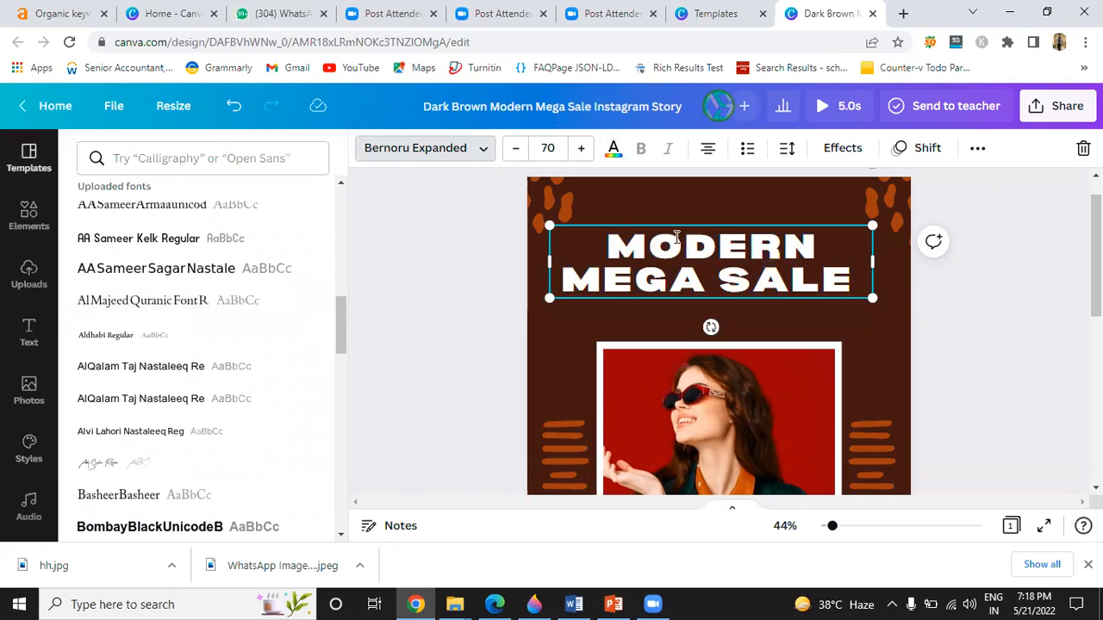
key(Escape)
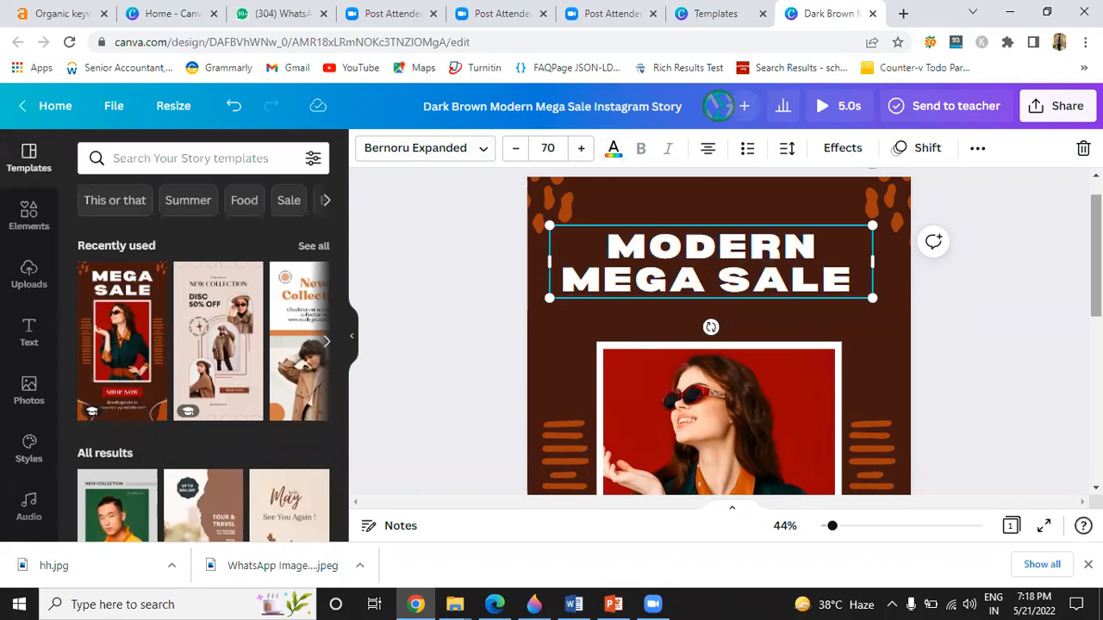
click(1065, 314)
right_click(1065, 353)
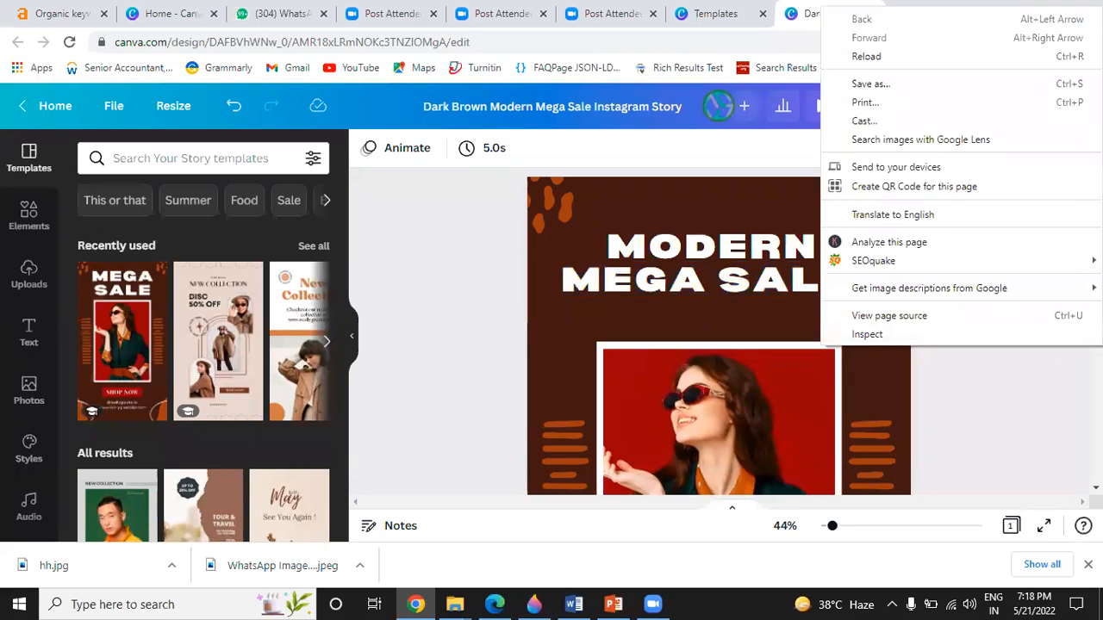
key(Escape)
Replace the "SHOP NOW" text in the red box below the photo with "40%".
scroll(719, 331, down, 5)
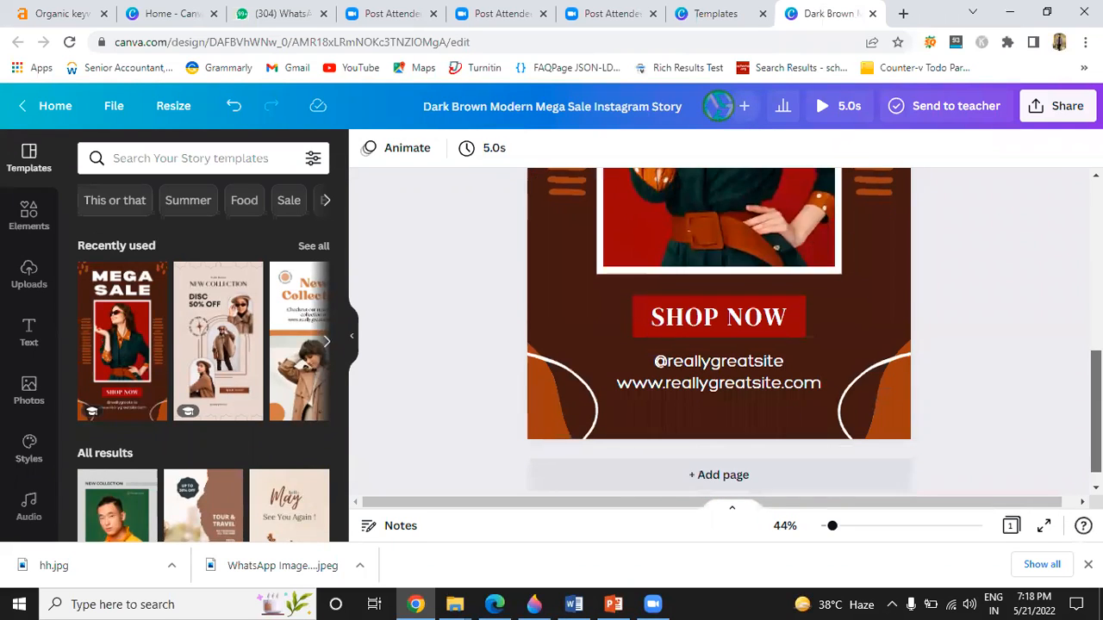
double_click(788, 325)
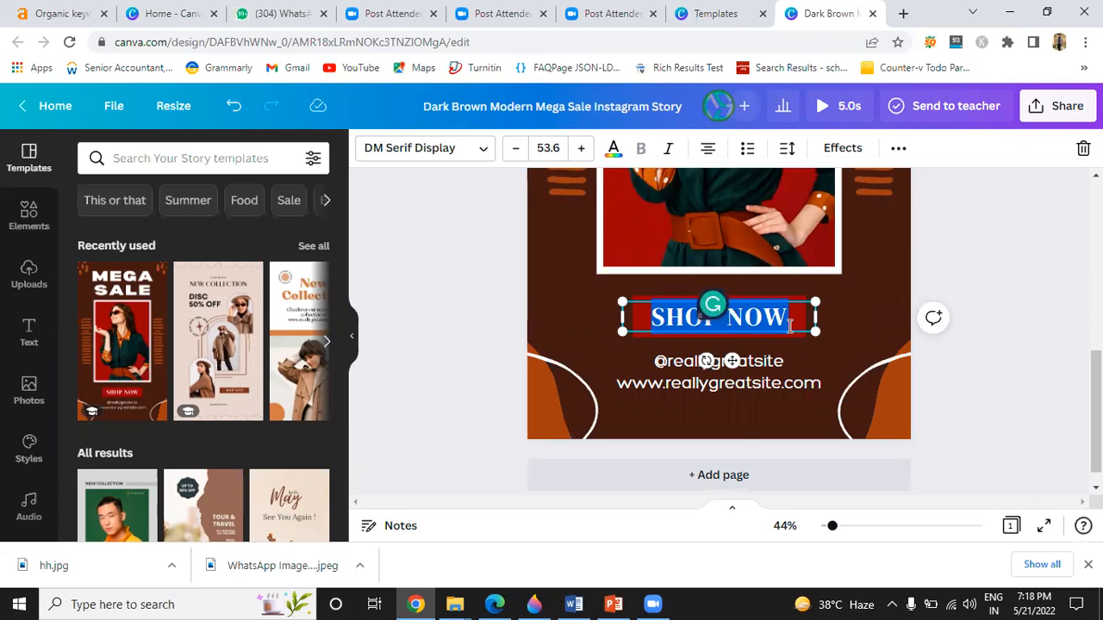
key(BackSpace)
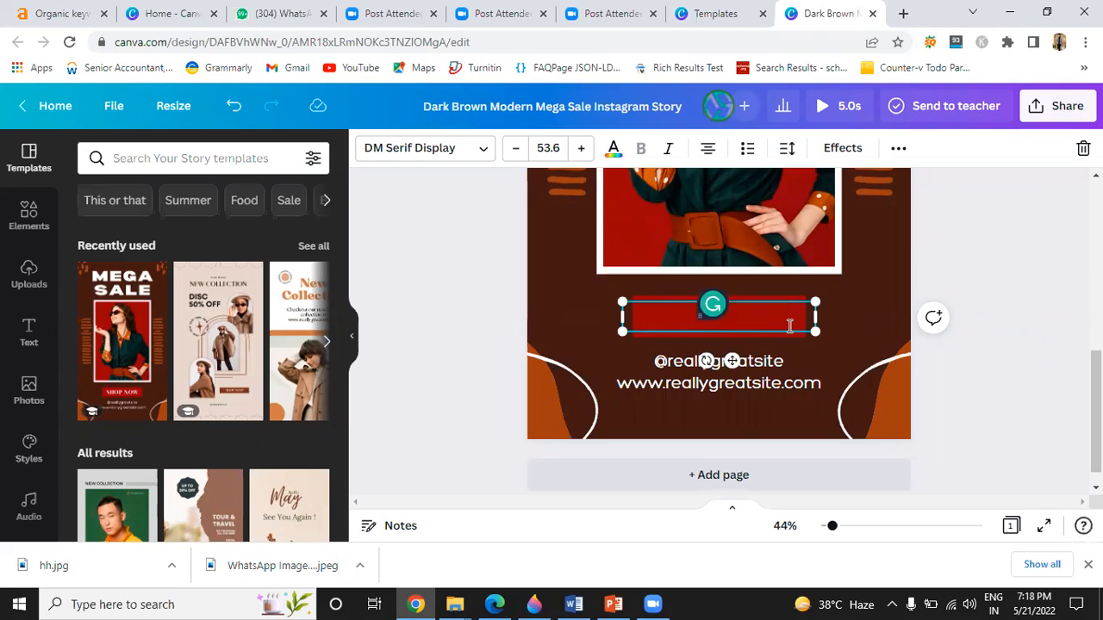
text(40%)
Replace the placeholder handle and website lines below the red box with the owner's account handle.
scroll(719, 332, up, 3)
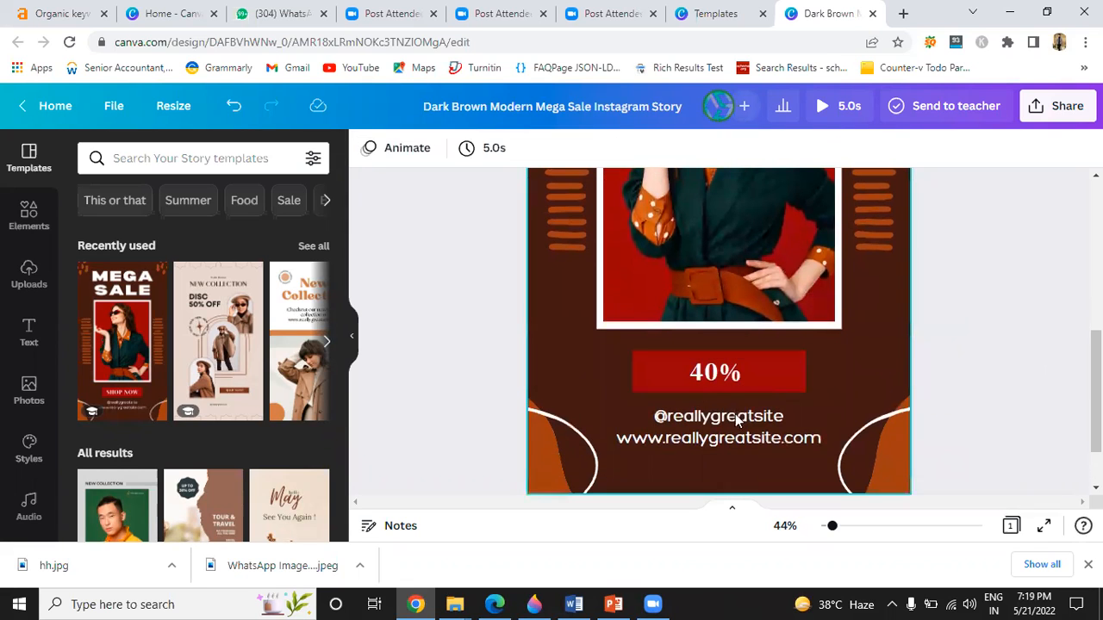
click(741, 430)
click(740, 430)
click(737, 418)
key(BackSpace)
key(ctrl+a)
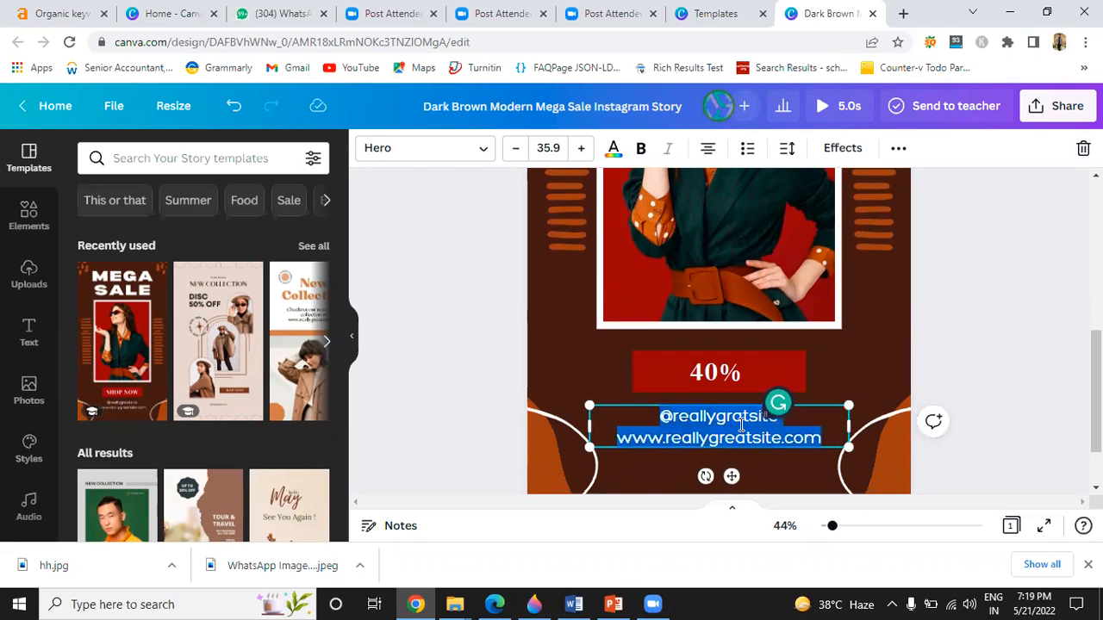
key(BackSpace)
text(hamz)
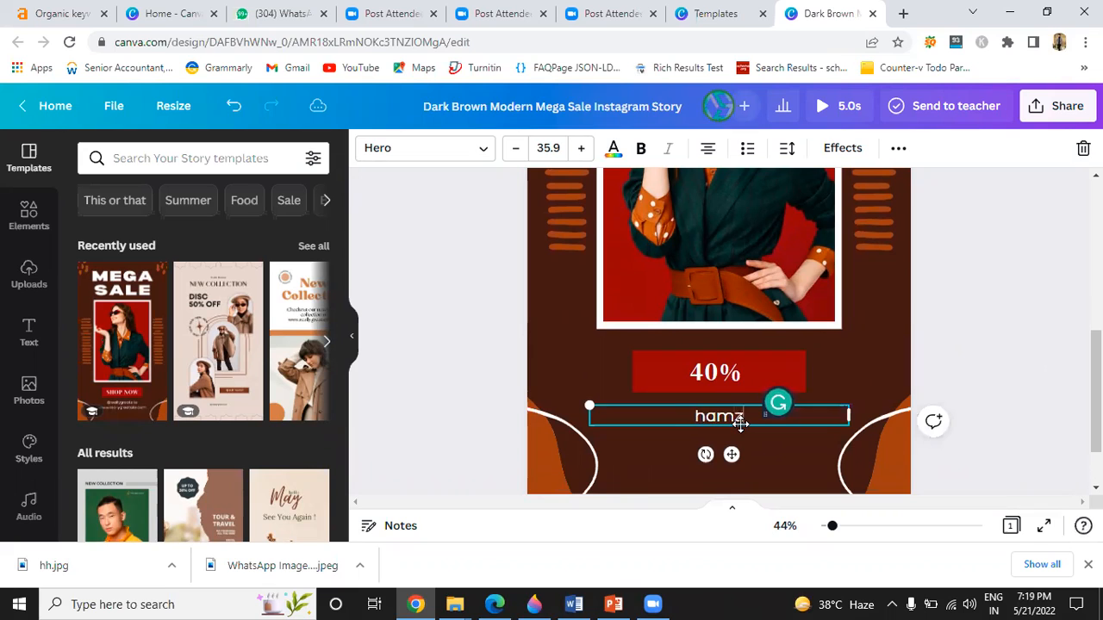
text(anaeemseo)
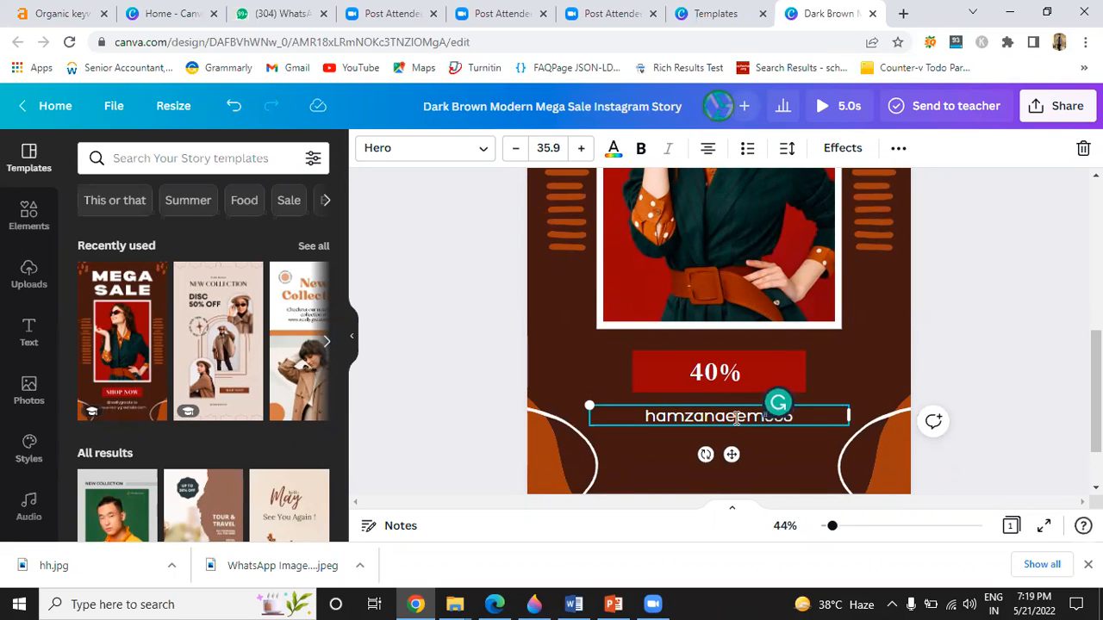
Replace the photo in the white frame with the uploaded picture of the woman in a purple sweater.
scroll(764, 416, up, 5)
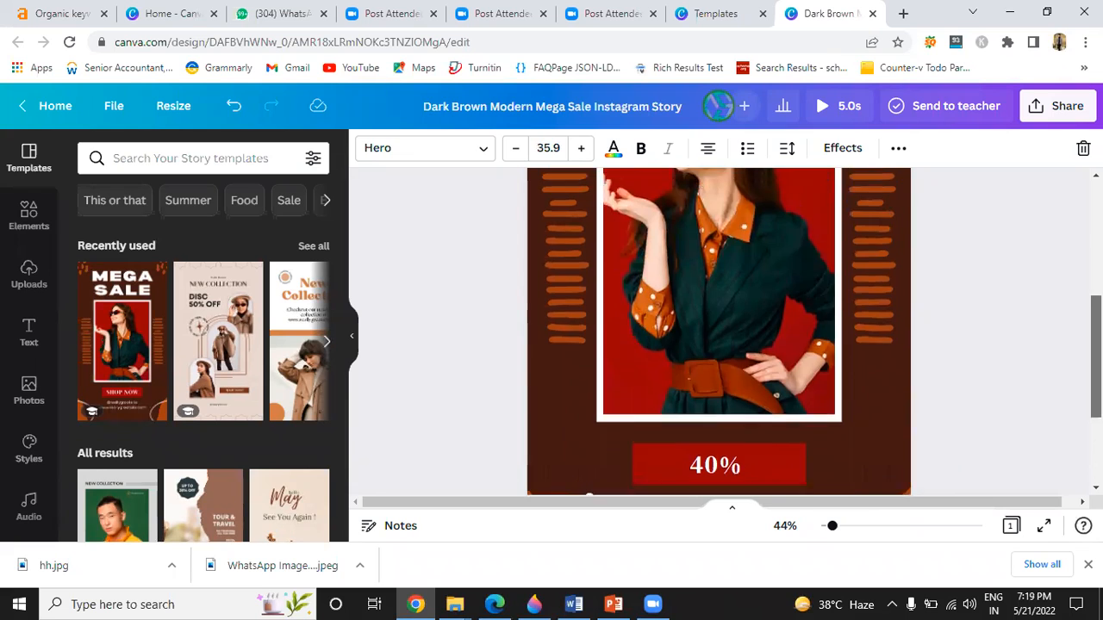
scroll(804, 315, up, 3)
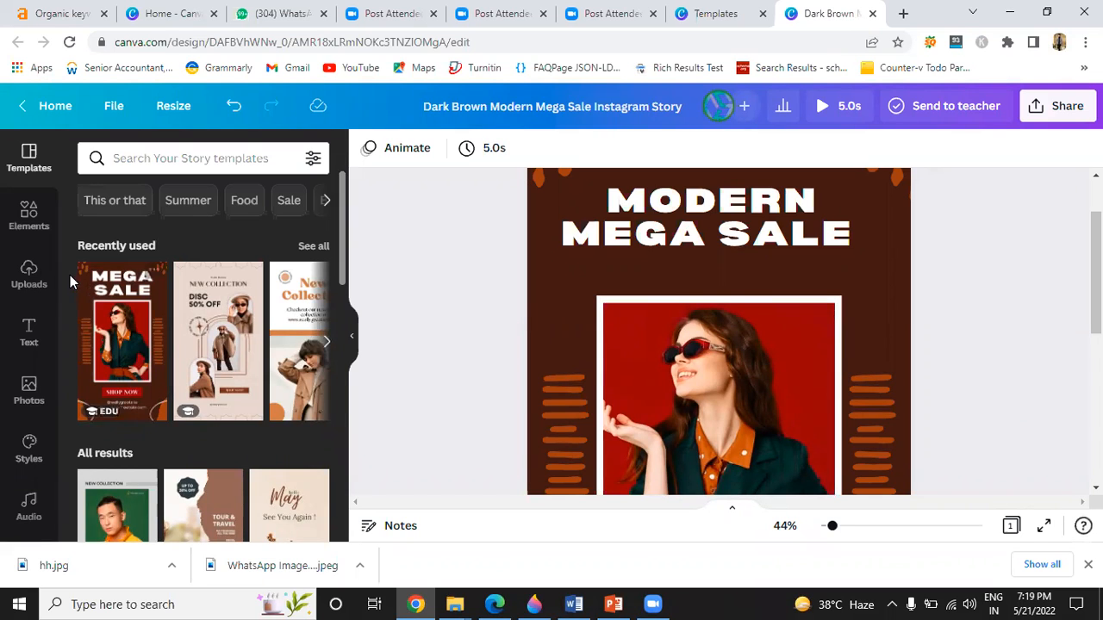
click(29, 273)
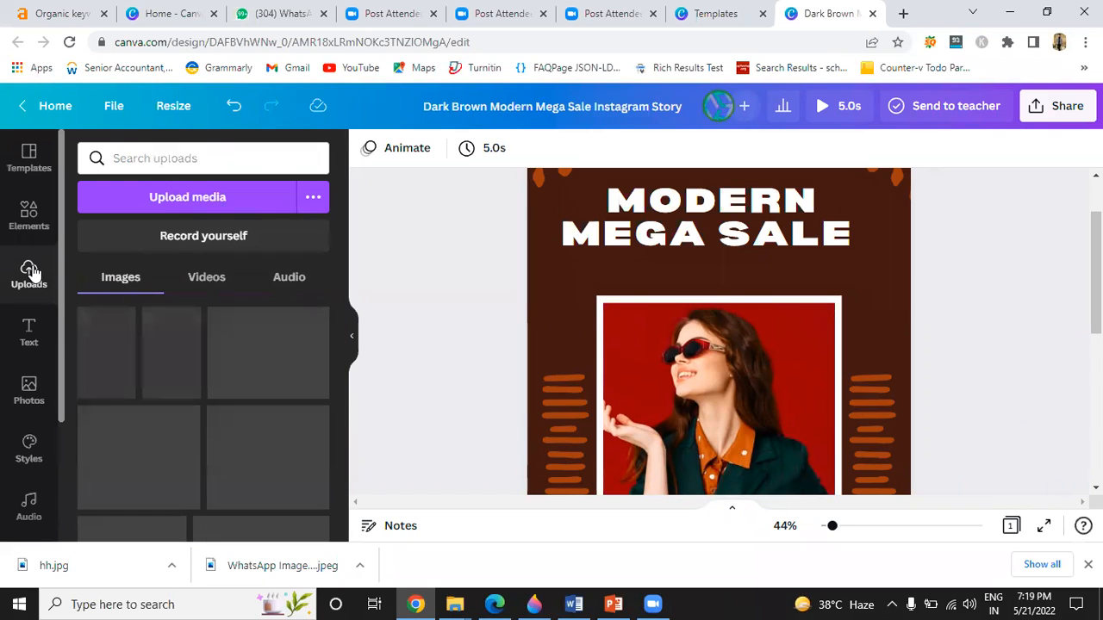
click(219, 200)
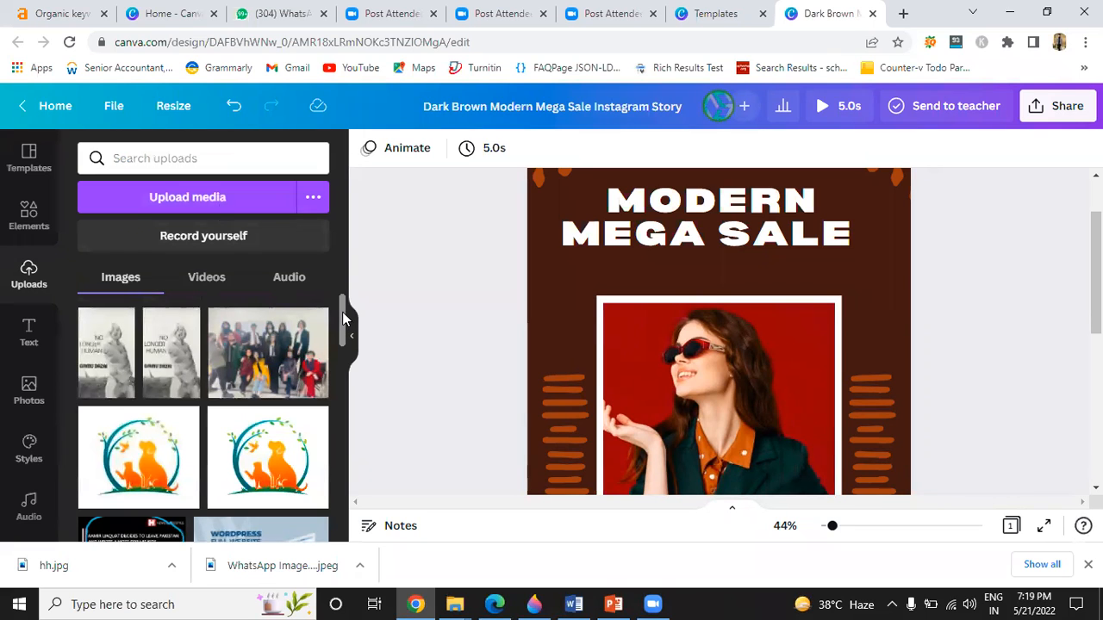
scroll(342, 312, down, 5)
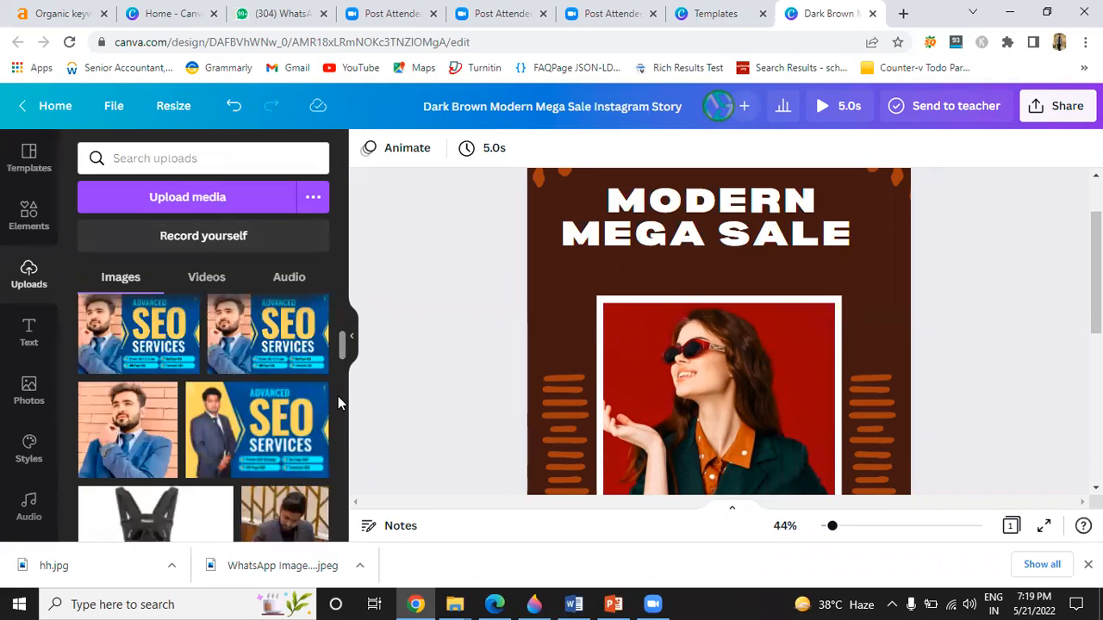
scroll(338, 397, down, 3)
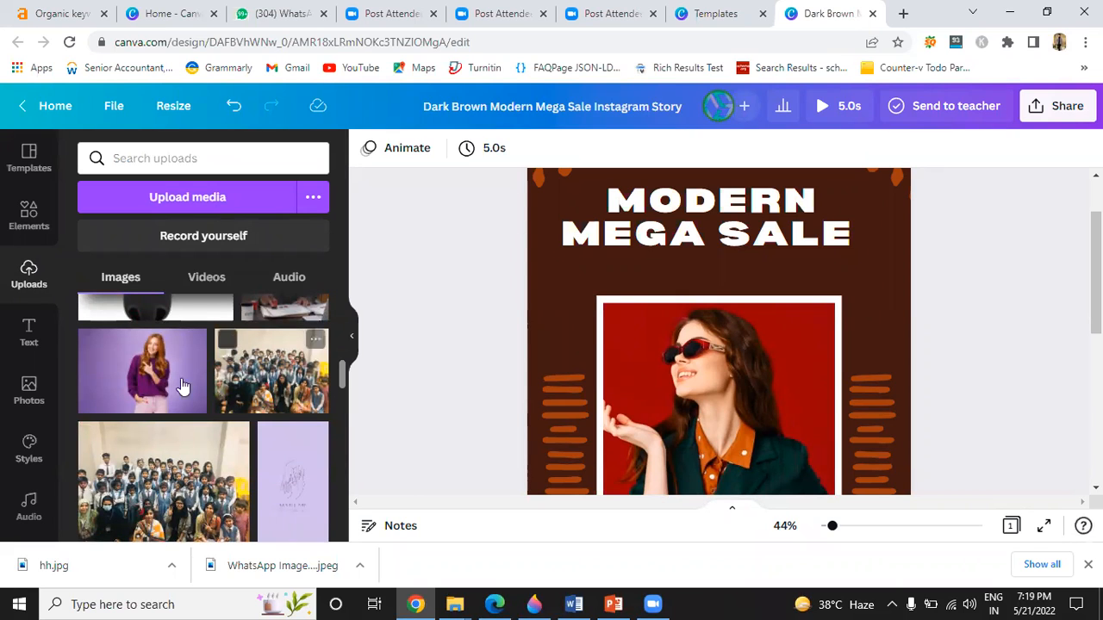
drag(146, 369, 654, 395)
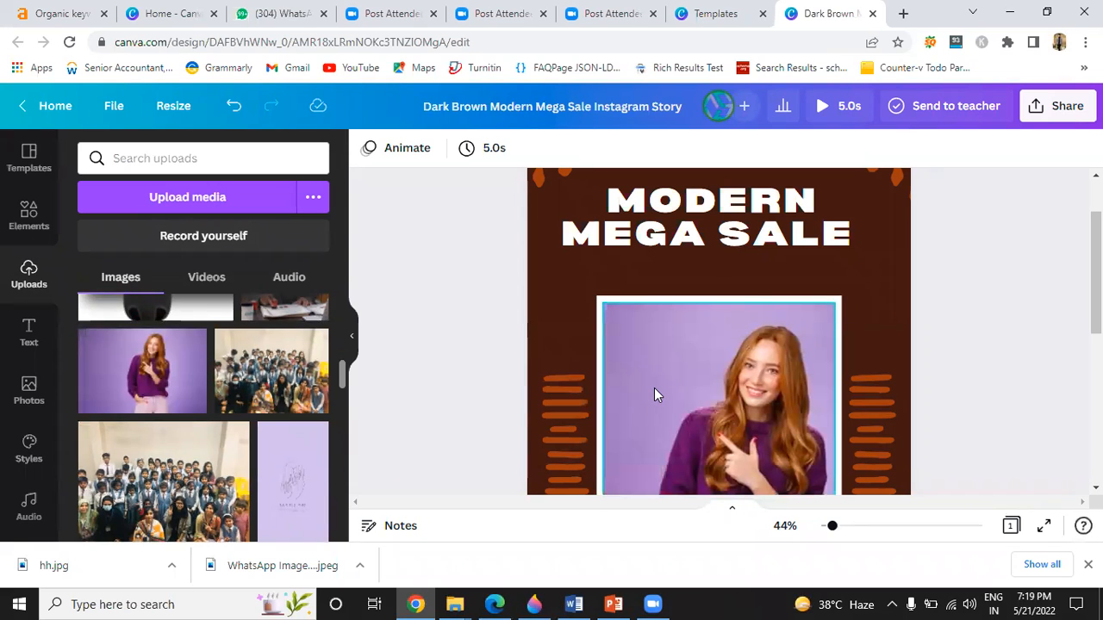
Review the whole story from the heading to the handle with the new photo in place.
scroll(654, 395, down, 2)
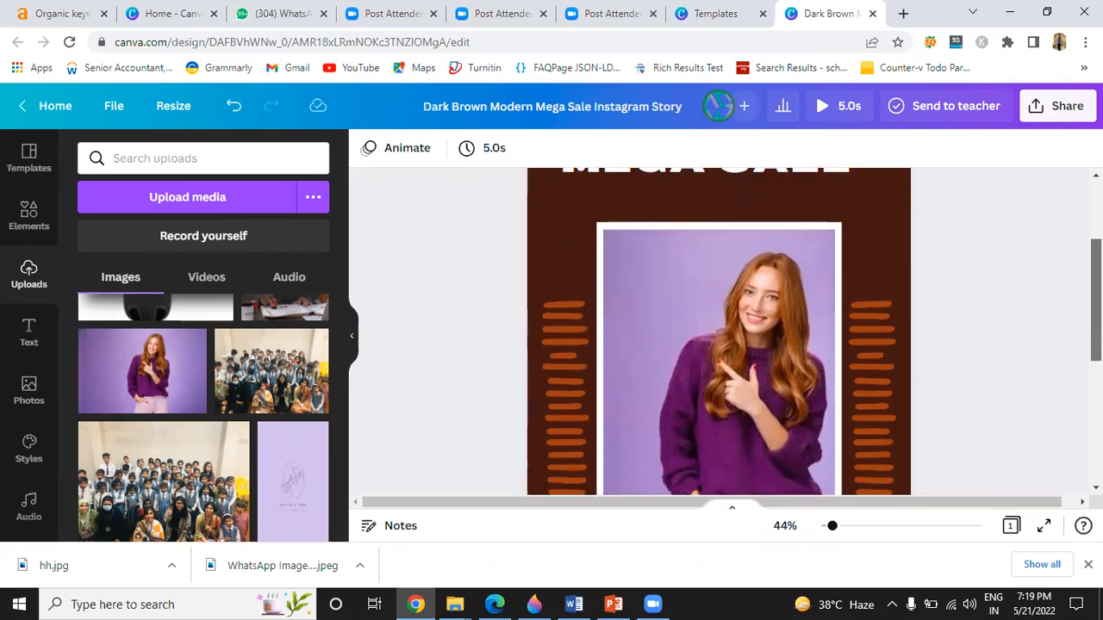
scroll(633, 428, down, 4)
scroll(633, 428, up, 3)
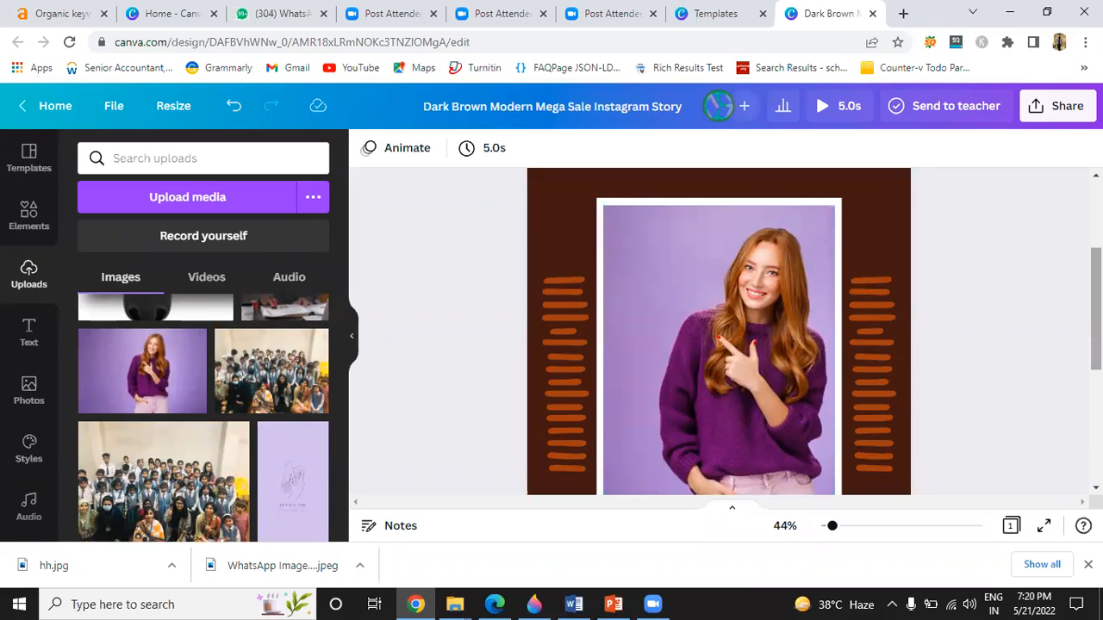
scroll(718, 332, up, 2)
scroll(718, 332, down, 5)
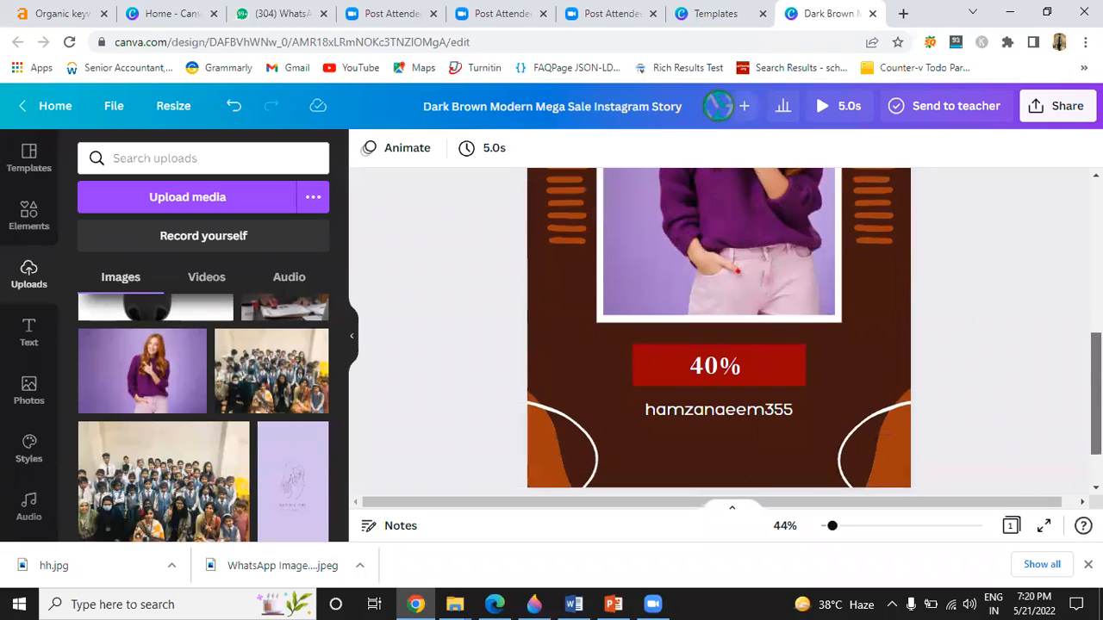
scroll(719, 332, up, 1)
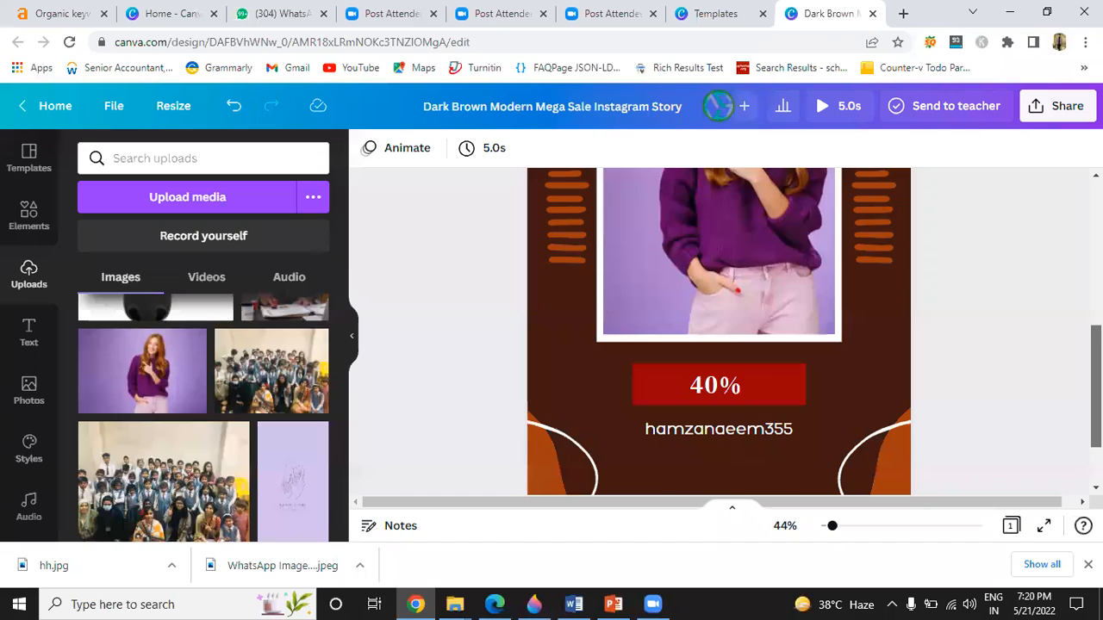
scroll(772, 293, up, 3)
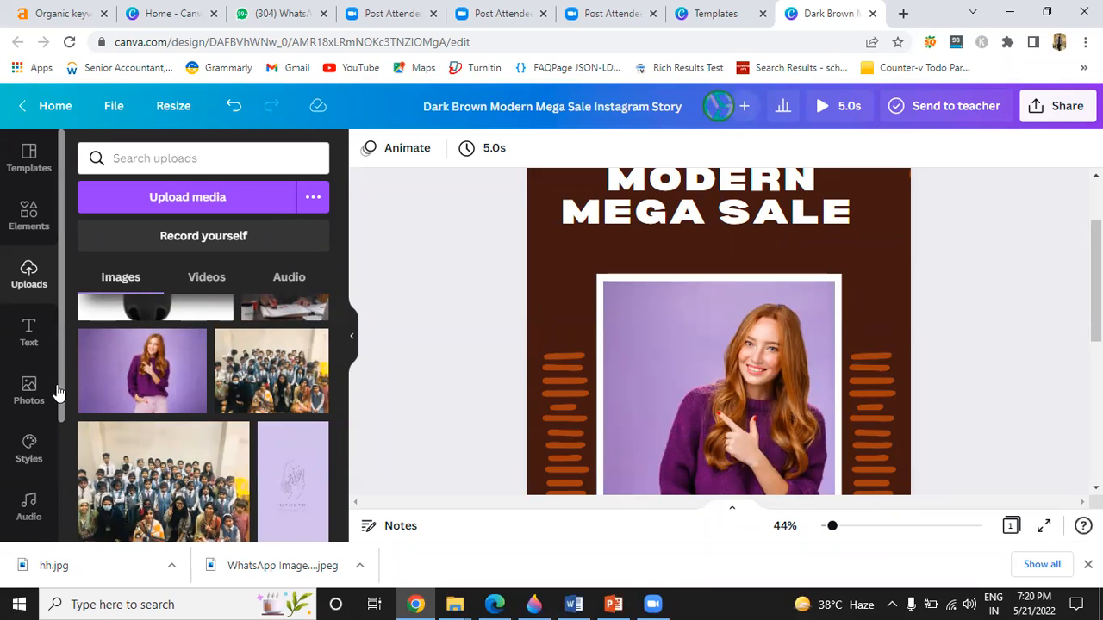
Apply the recently used dark brown wood plank image as the page background.
scroll(61, 371, down, 3)
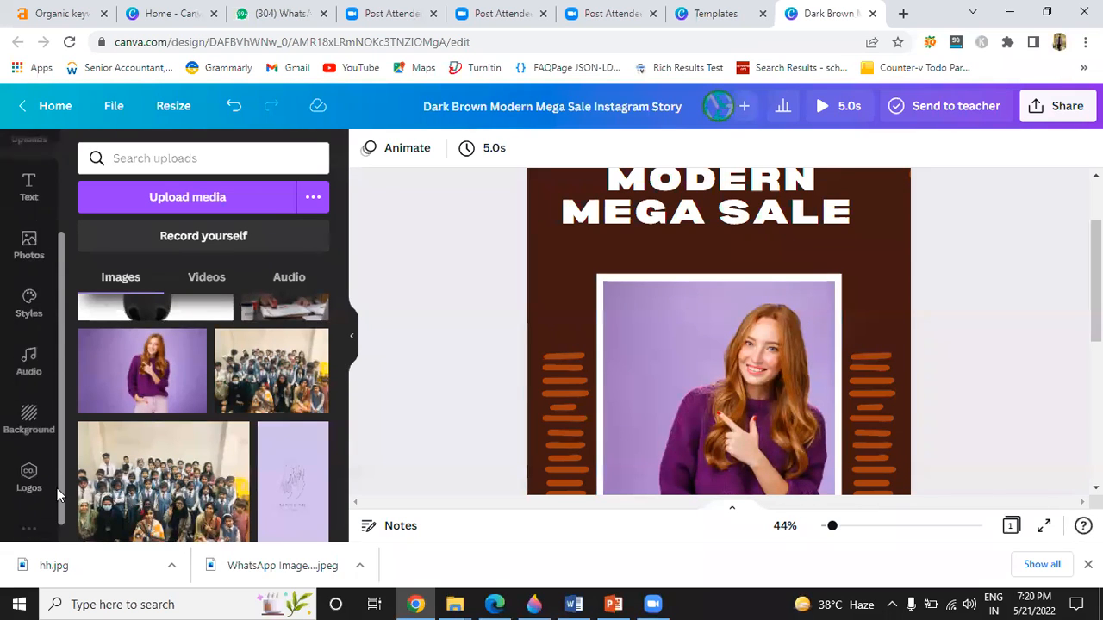
click(24, 413)
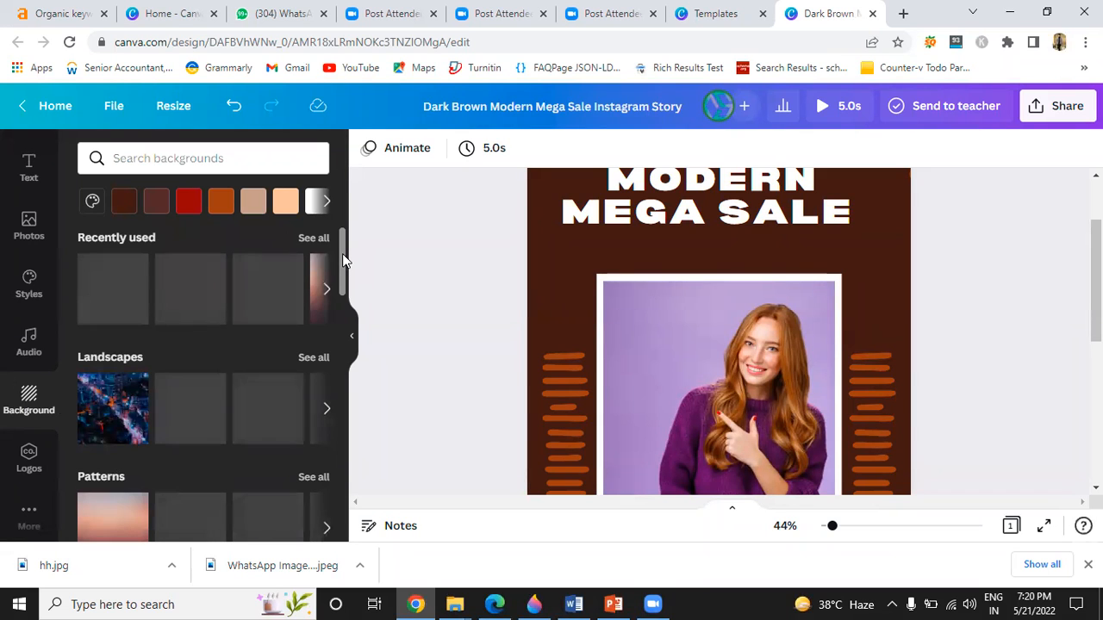
mouse_move(342, 257)
mouse_down()
mouse_move(336, 276)
mouse_move(338, 242)
mouse_up()
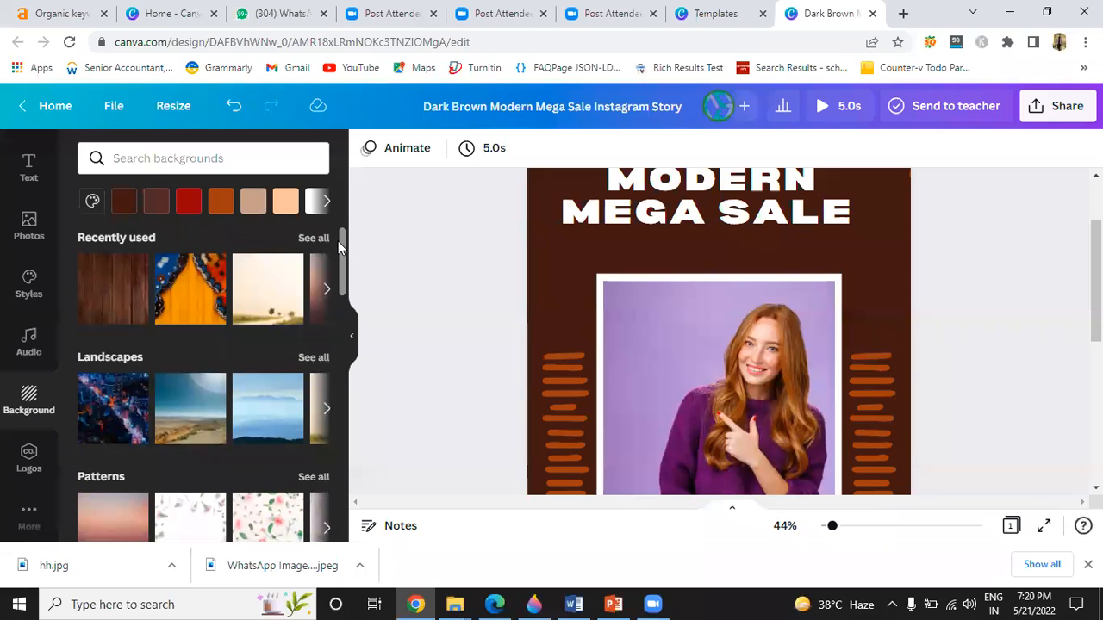
click(103, 290)
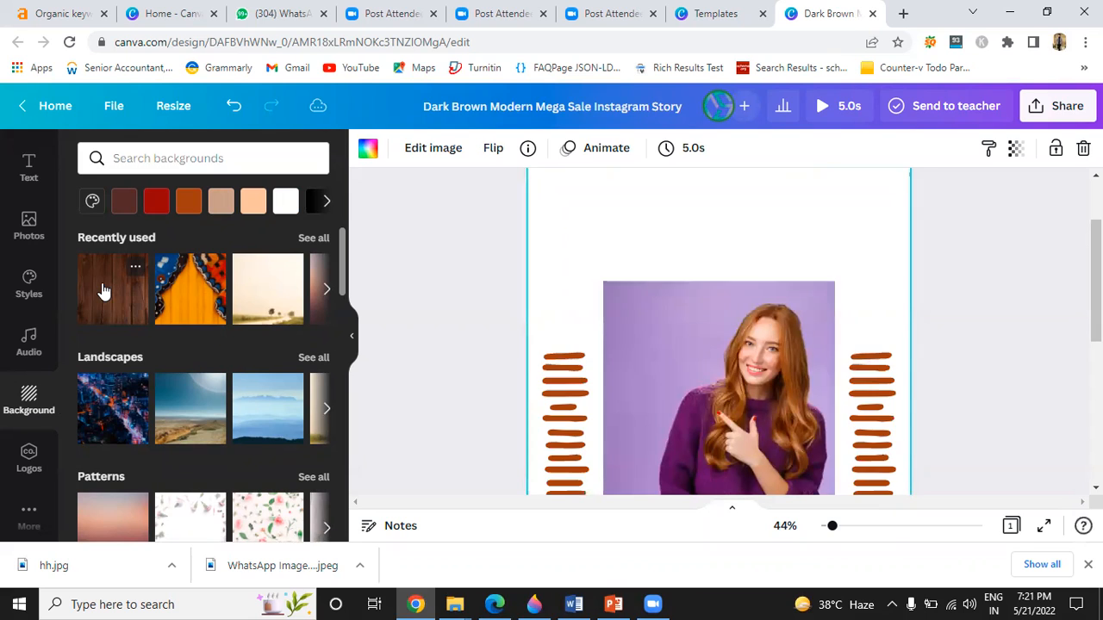
drag(1095, 280, 1095, 243)
scroll(719, 353, down, 1)
click(379, 273)
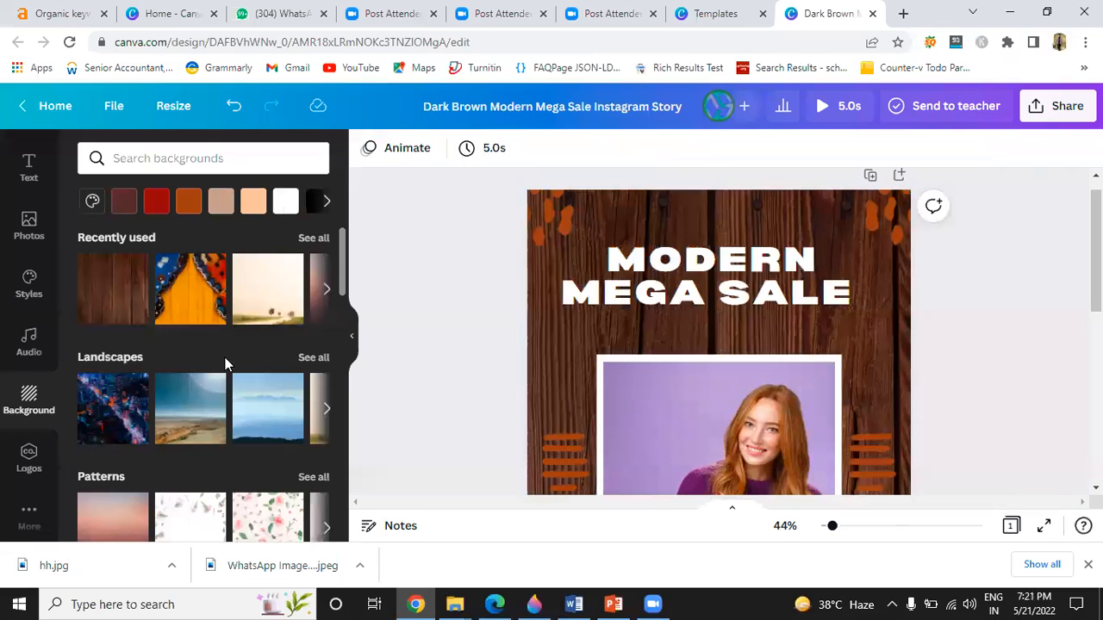
mouse_move(214, 401)
scroll(819, 429, down, 2)
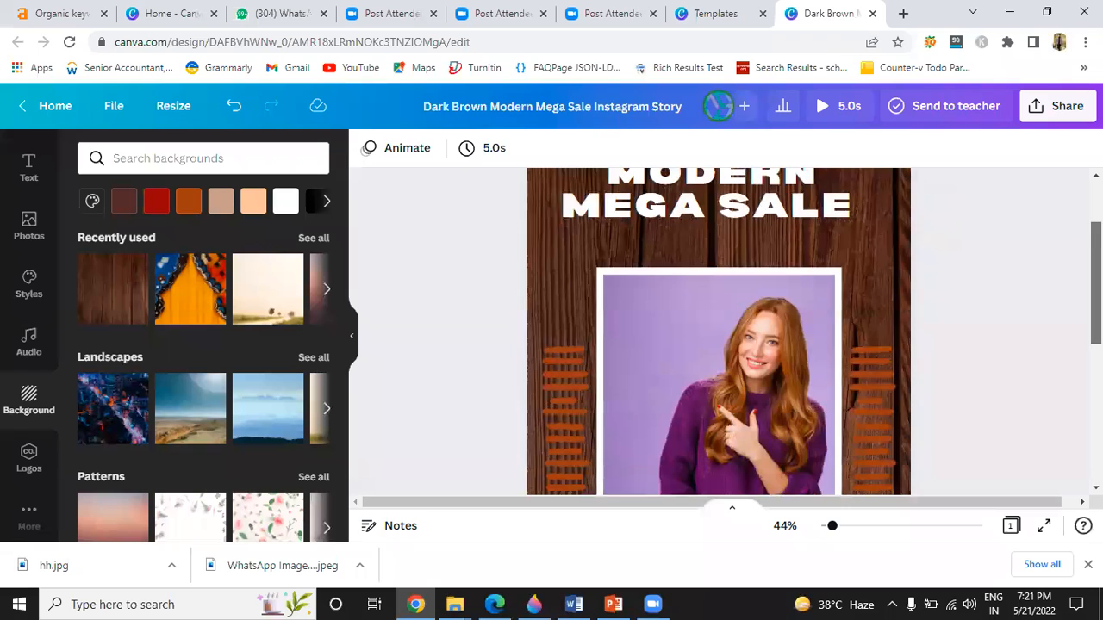